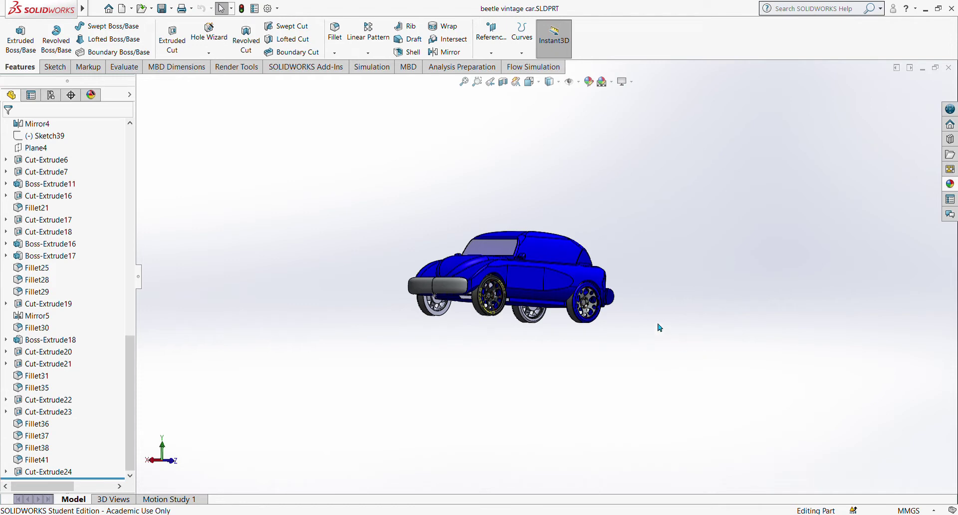
# Examine the car's underside and the Through All - Both settings of Cut-Extrude24 that flattens the bottoms of the tyres.
pyautogui.moveTo(594, 381); pyautogui.dragTo(613, 305, button='middle')
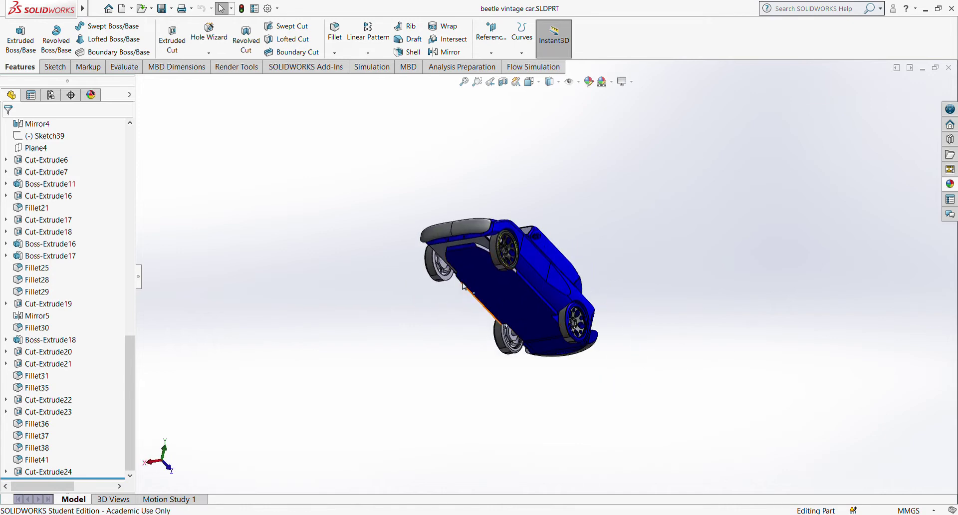
pyautogui.scroll(-8, 427, 299)
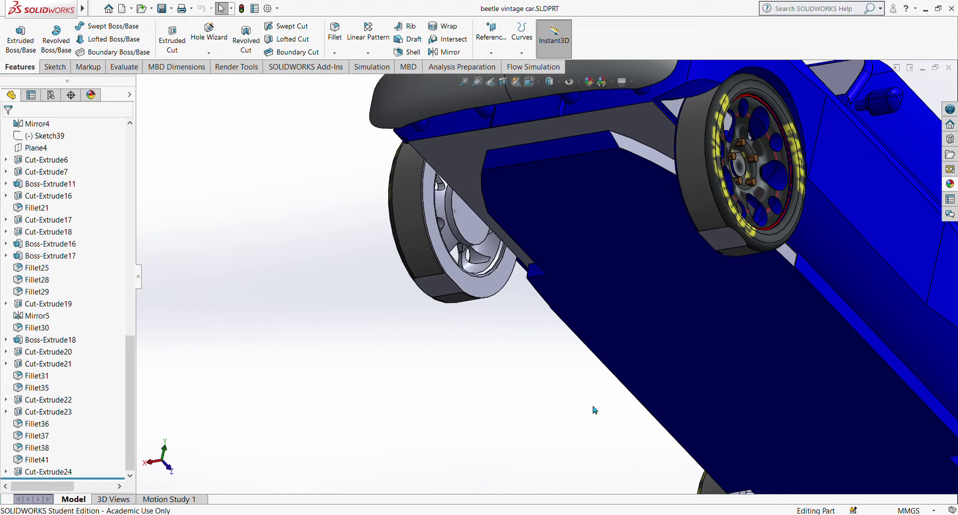
pyautogui.scroll(6, 594, 410)
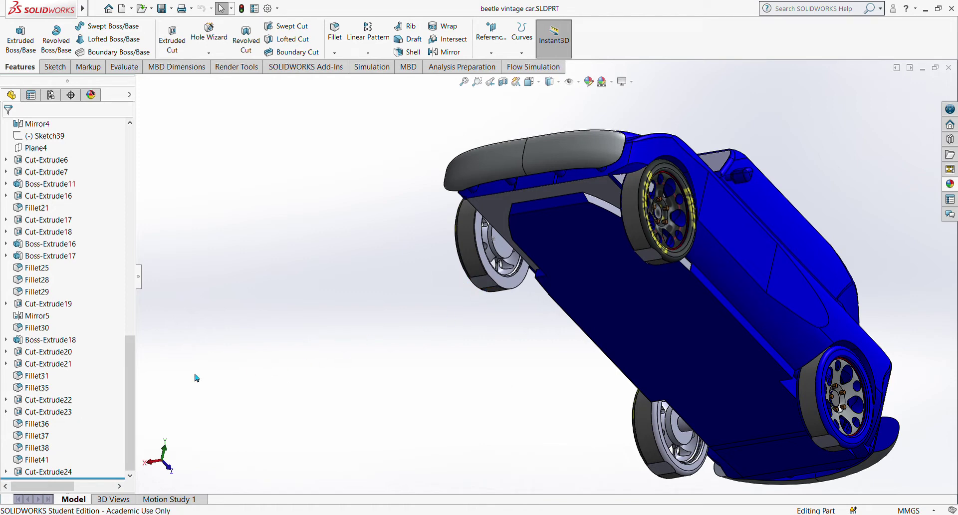
pyautogui.click(56, 471)
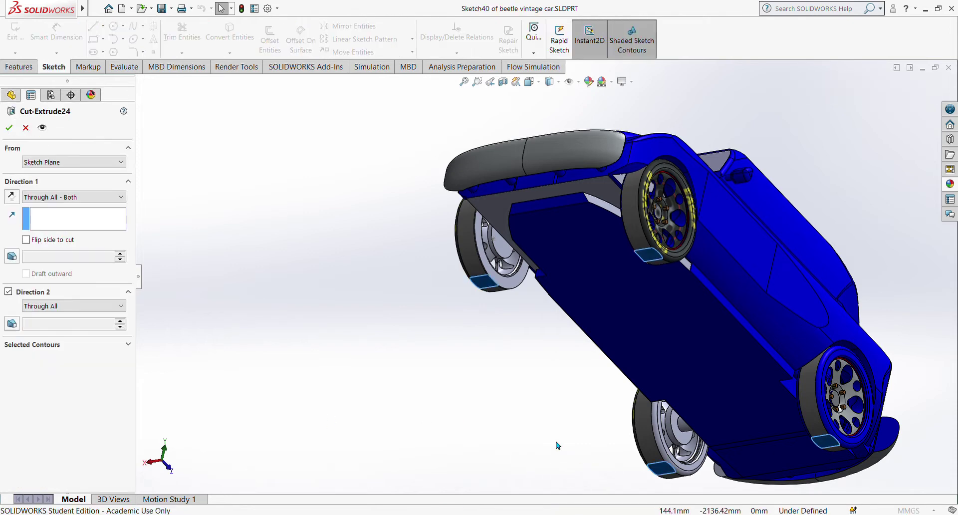
pyautogui.moveTo(403, 360)
pyautogui.mouseDown(button='middle')
pyautogui.moveTo(280, 379)
pyautogui.moveTo(318, 409)
pyautogui.mouseUp(button='middle')
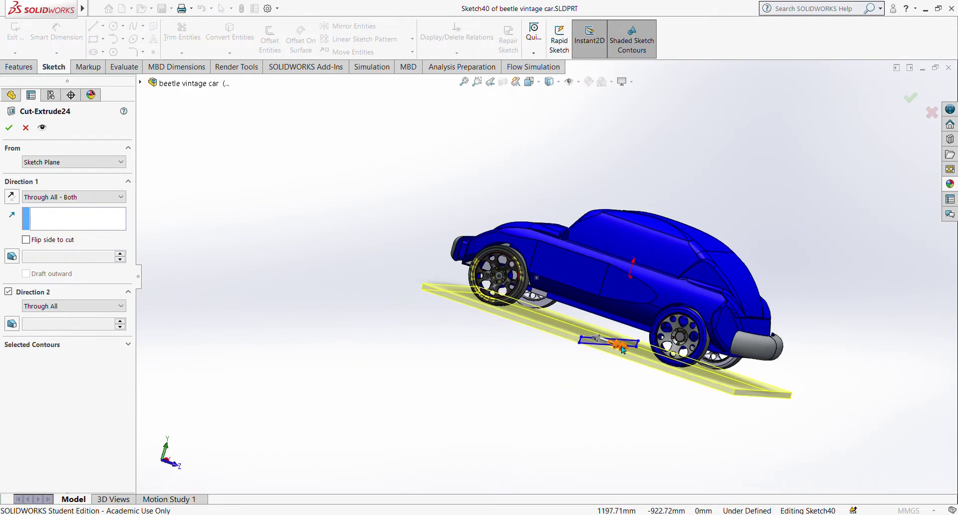
pyautogui.scroll(-5, 610, 349)
pyautogui.moveTo(617, 420)
pyautogui.mouseDown(button='middle')
pyautogui.moveTo(630, 429)
pyautogui.moveTo(597, 407)
pyautogui.mouseUp(button='middle')
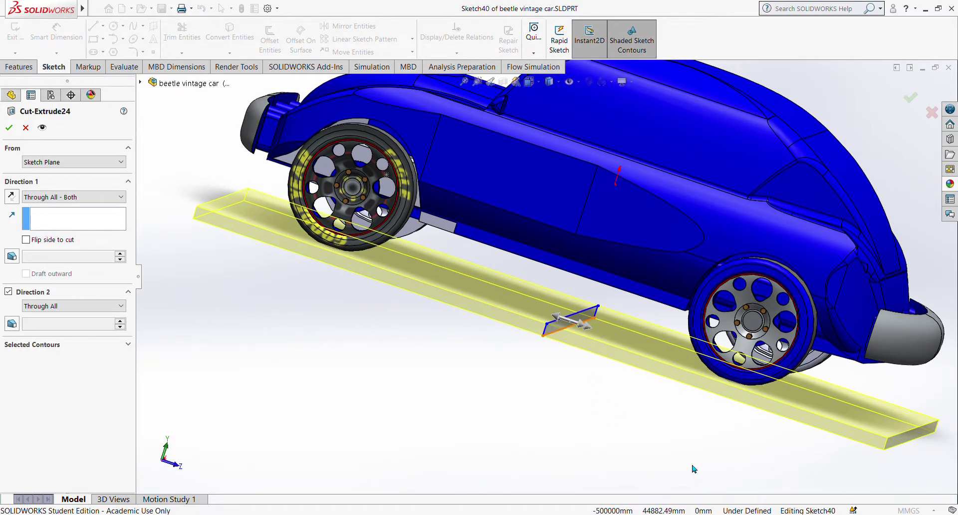
pyautogui.moveTo(692, 466)
pyautogui.mouseDown(button='middle')
pyautogui.moveTo(656, 434)
pyautogui.moveTo(614, 421)
pyautogui.moveTo(669, 439)
pyautogui.moveTo(684, 464)
pyautogui.mouseUp(button='middle')
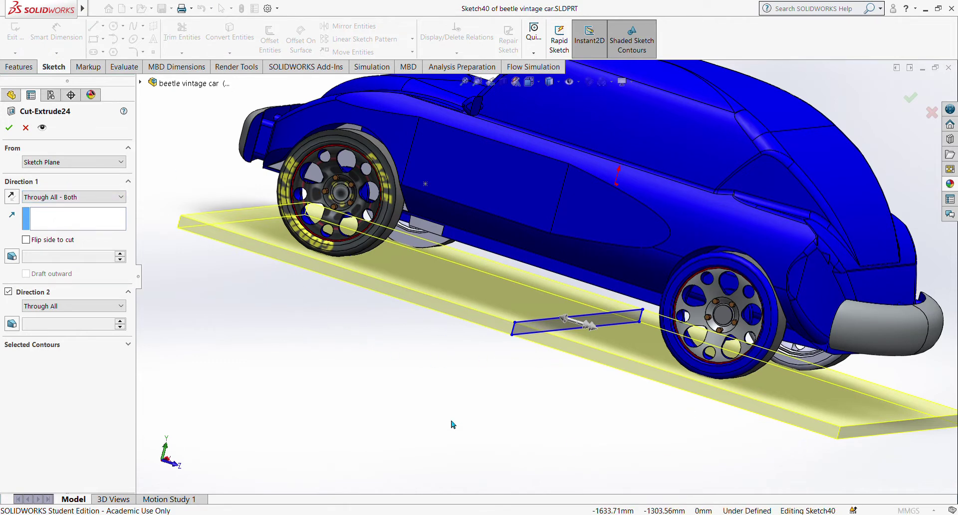
pyautogui.click(9, 128)
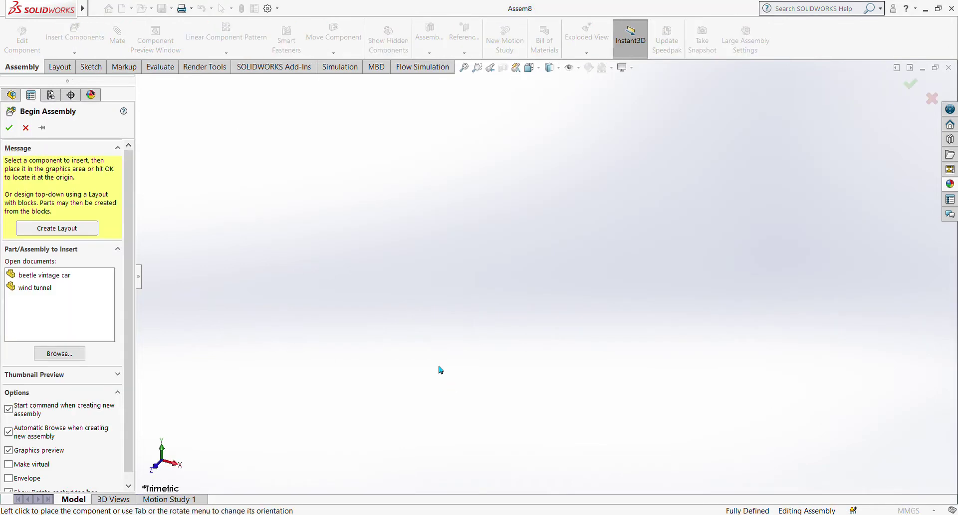
# Insert the beetle vintage car and the wind tunnel parts into the new assembly.
pyautogui.click(46, 278)
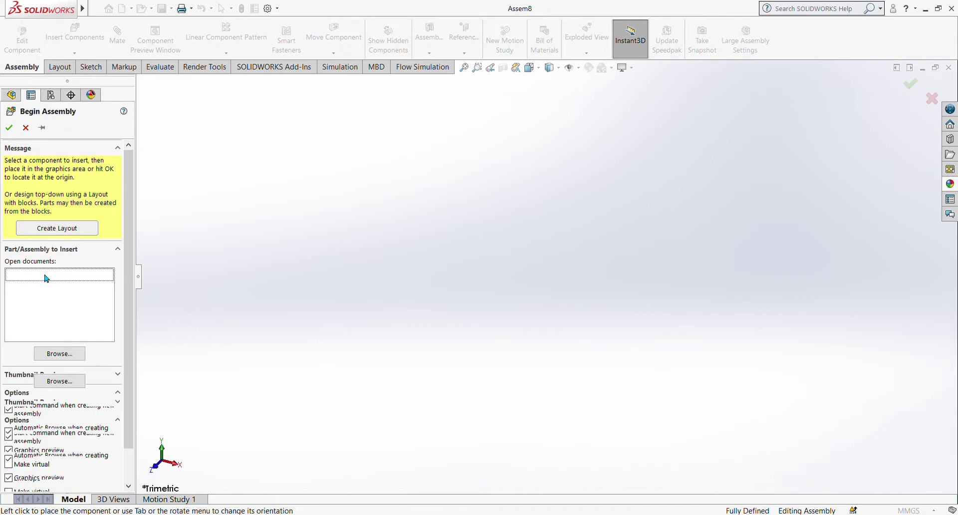
pyautogui.click(518, 230)
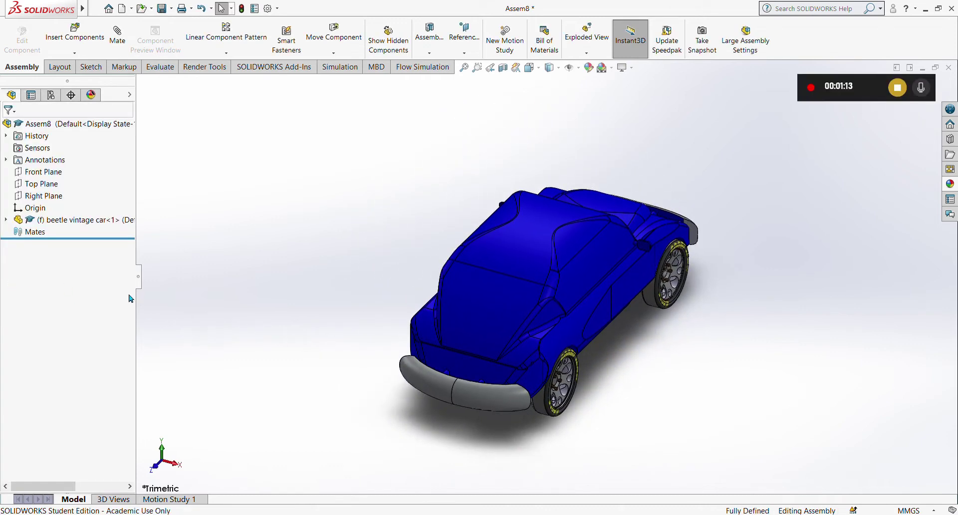
pyautogui.click(79, 39)
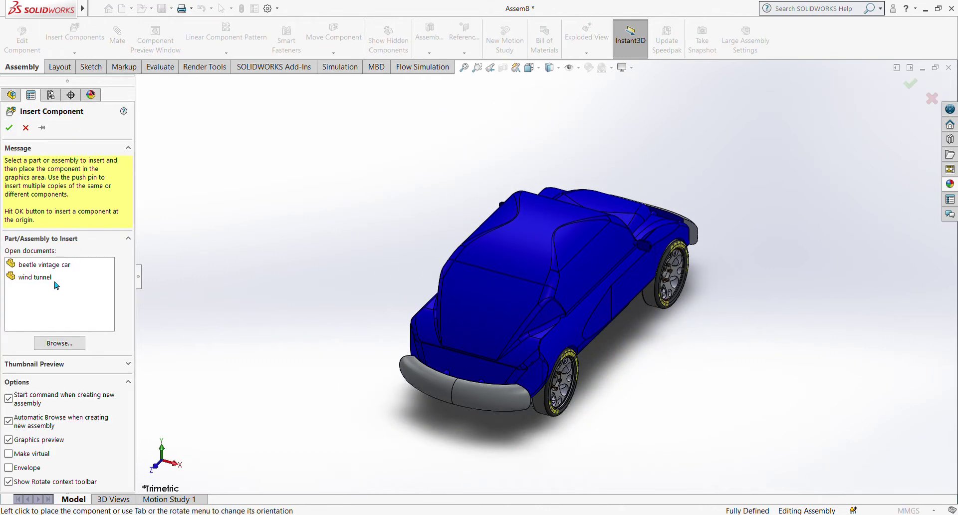
pyautogui.click(37, 279)
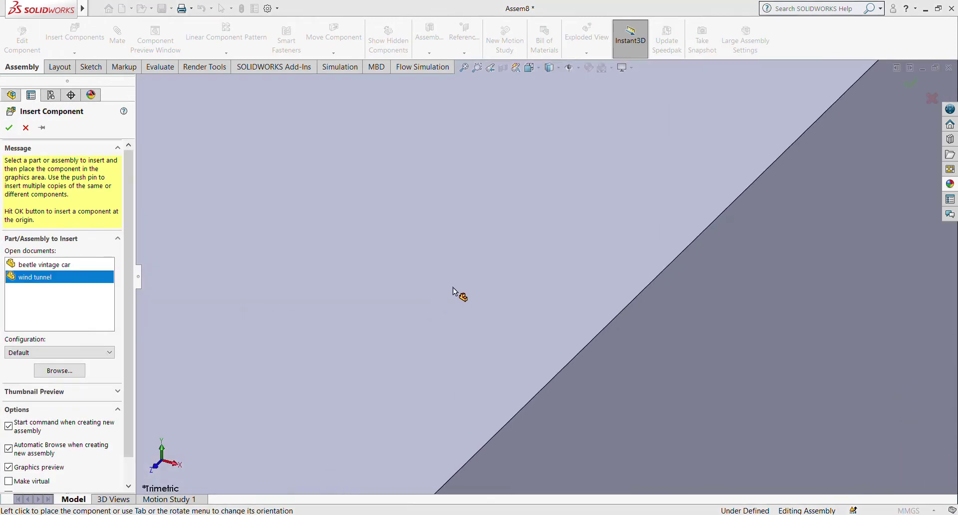
pyautogui.click(489, 329)
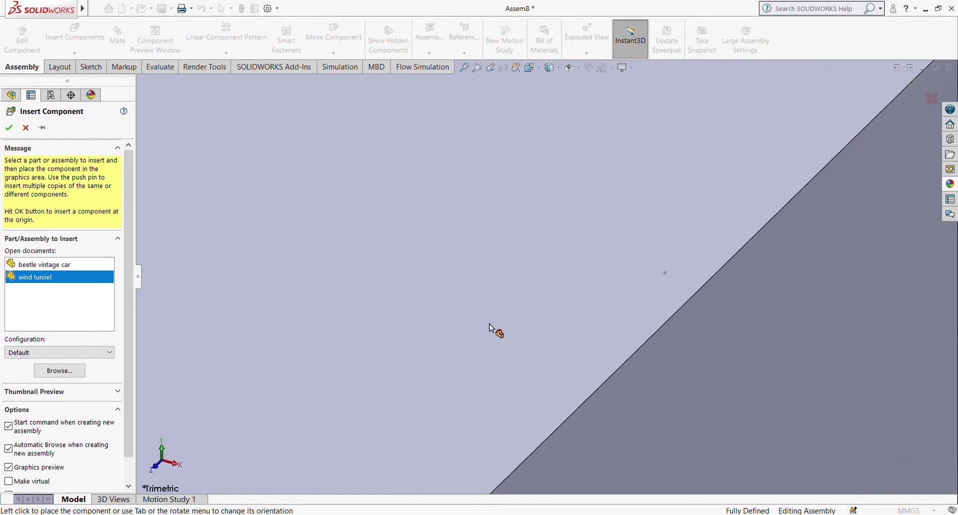
pyautogui.press('f')
# Create a section view parallel to the Top Plane, offset 16878 mm, cutting through the wind tunnel.
pyautogui.moveTo(676, 406); pyautogui.dragTo(681, 359, button='middle')
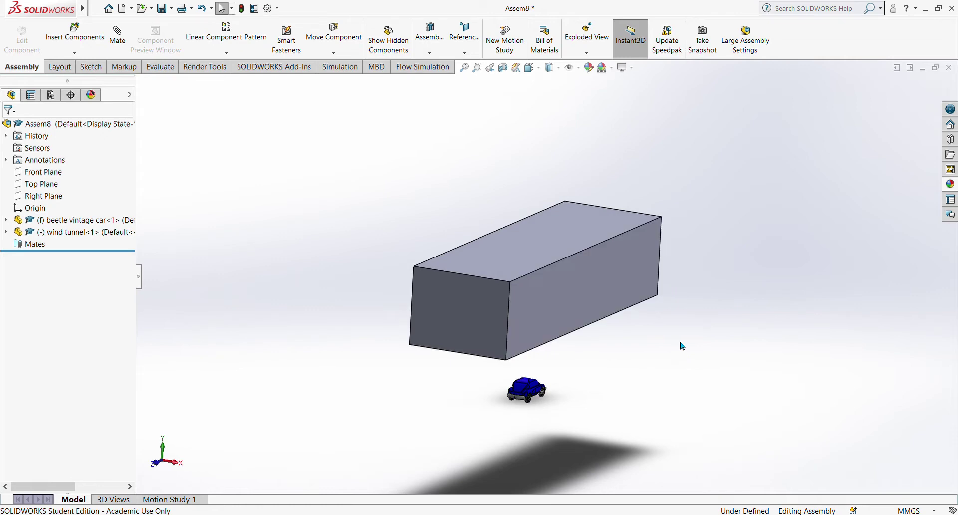
pyautogui.click(503, 67)
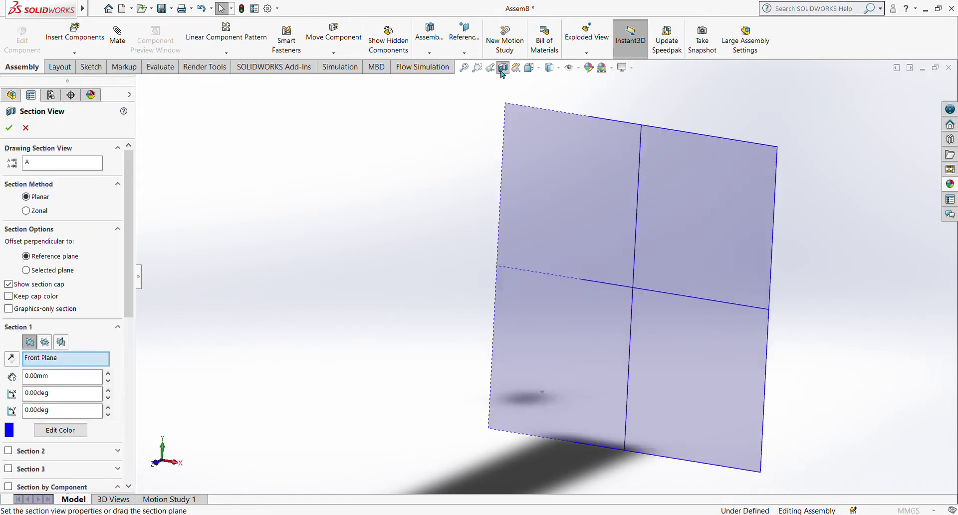
pyautogui.click(44, 342)
pyautogui.scroll(5, 635, 411)
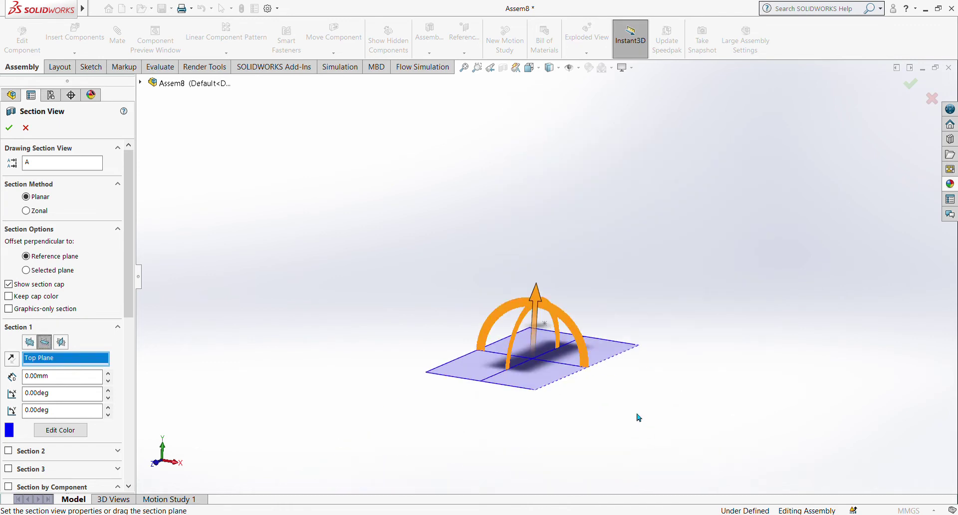
pyautogui.moveTo(536, 294); pyautogui.dragTo(645, 275)
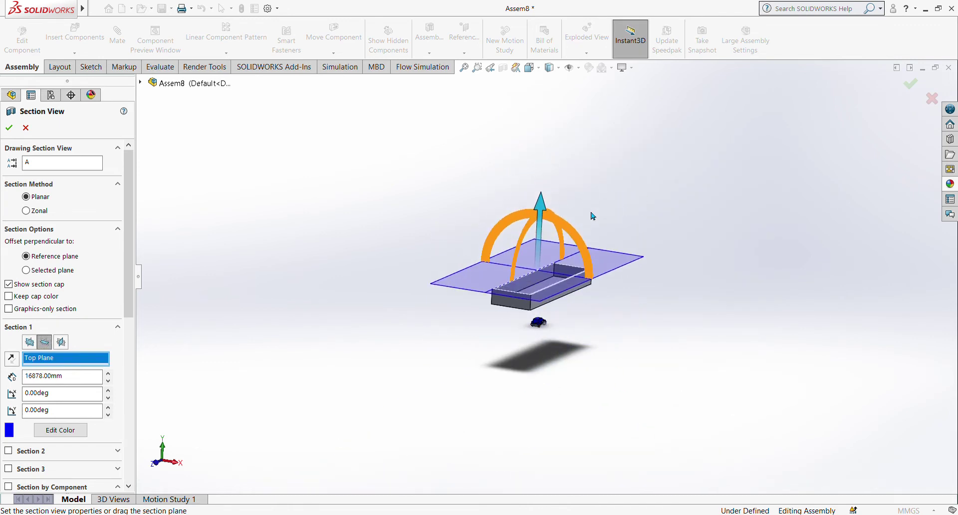
pyautogui.click(7, 132)
# Add a coincident mate between the flat bottom face of a car tyre and the wind tunnel's inner floor.
pyautogui.scroll(-3, 585, 346)
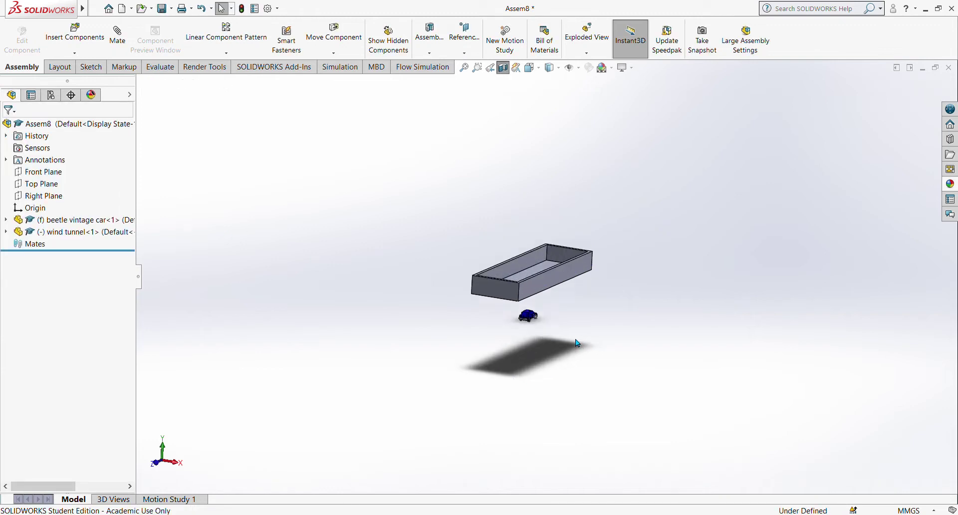
pyautogui.moveTo(583, 344); pyautogui.dragTo(533, 408, button='middle')
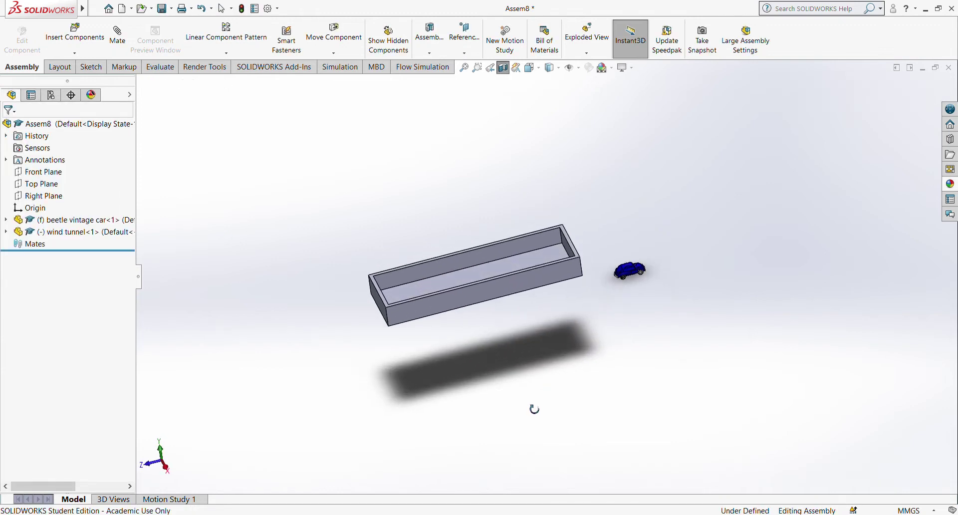
pyautogui.click(117, 33)
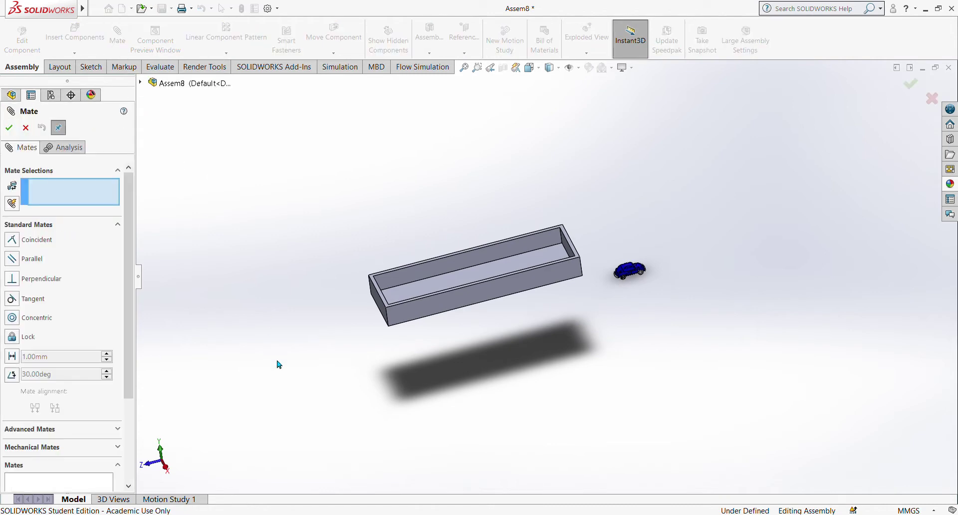
pyautogui.moveTo(670, 321); pyautogui.dragTo(584, 218, button='middle')
pyautogui.scroll(-5, 668, 352)
pyautogui.scroll(3, 558, 272)
pyautogui.scroll(-10, 555, 182)
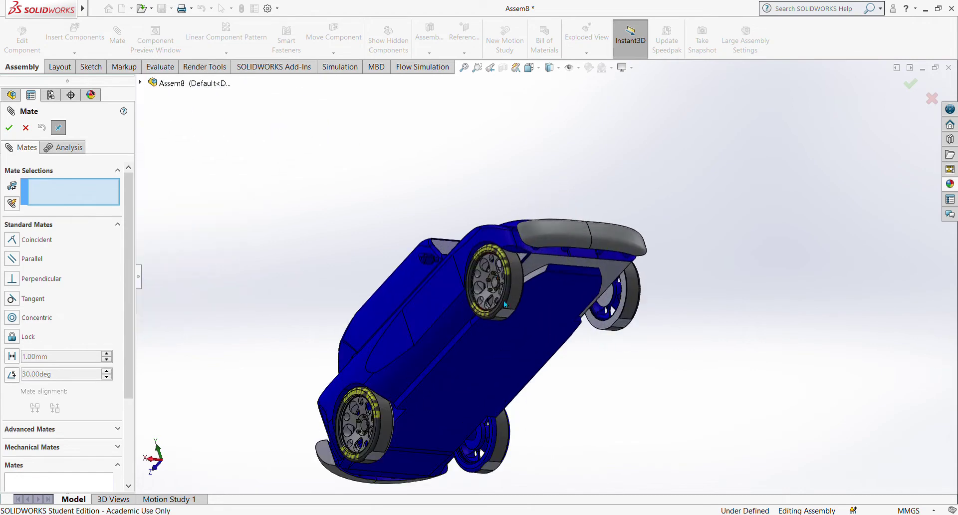
pyautogui.click(506, 318)
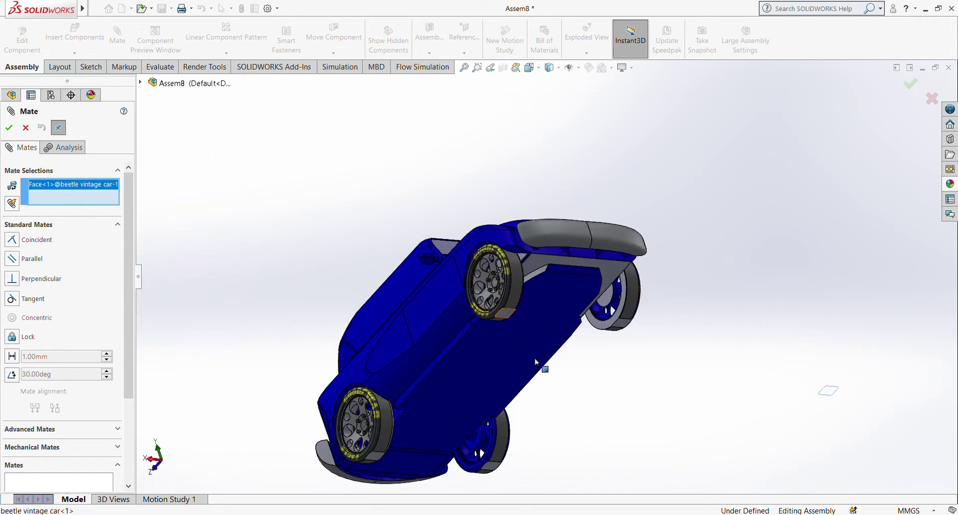
pyautogui.scroll(6, 588, 440)
pyautogui.scroll(7, 386, 377)
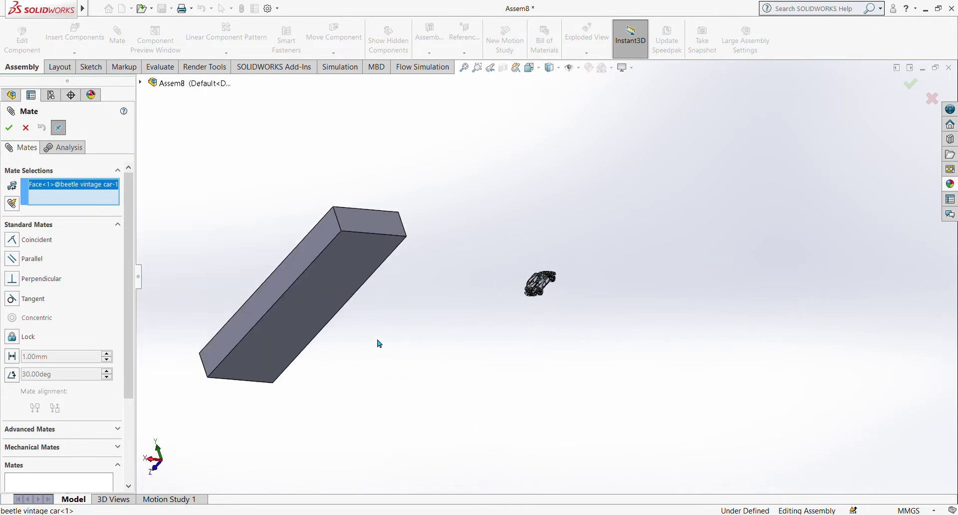
pyautogui.moveTo(399, 368); pyautogui.dragTo(494, 508, button='middle')
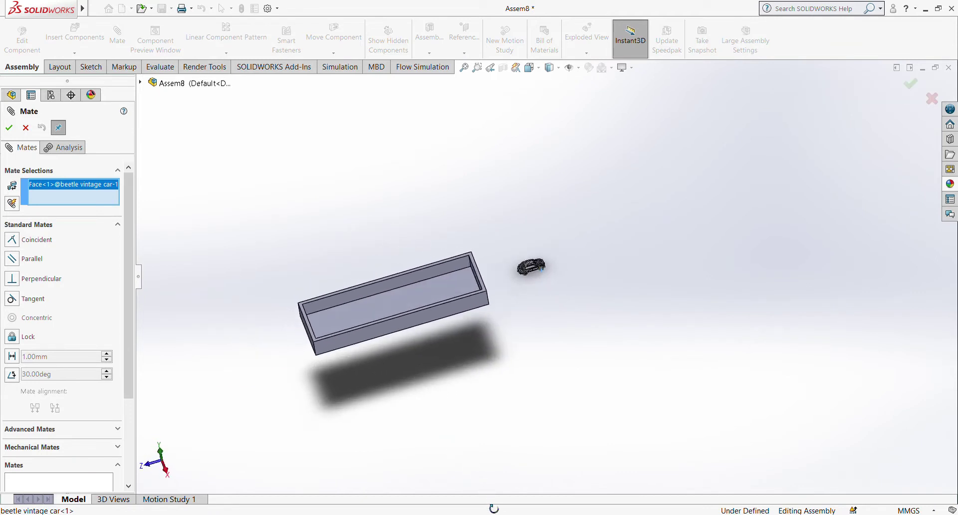
pyautogui.click(398, 303)
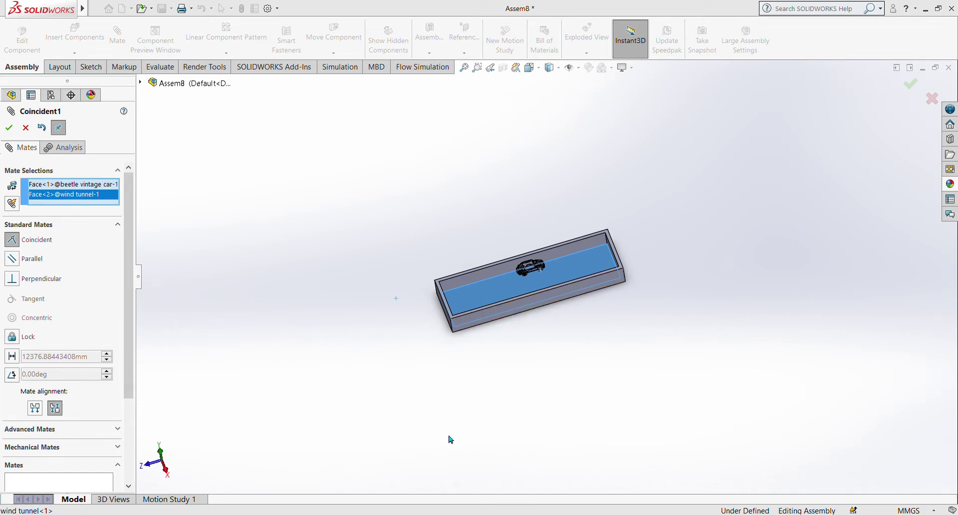
pyautogui.press('Return')
# Move the wind tunnel so the car sits away from its side wall, and fix the wind tunnel in place.
pyautogui.moveTo(493, 390); pyautogui.dragTo(513, 406, button='middle')
pyautogui.scroll(-5, 535, 274)
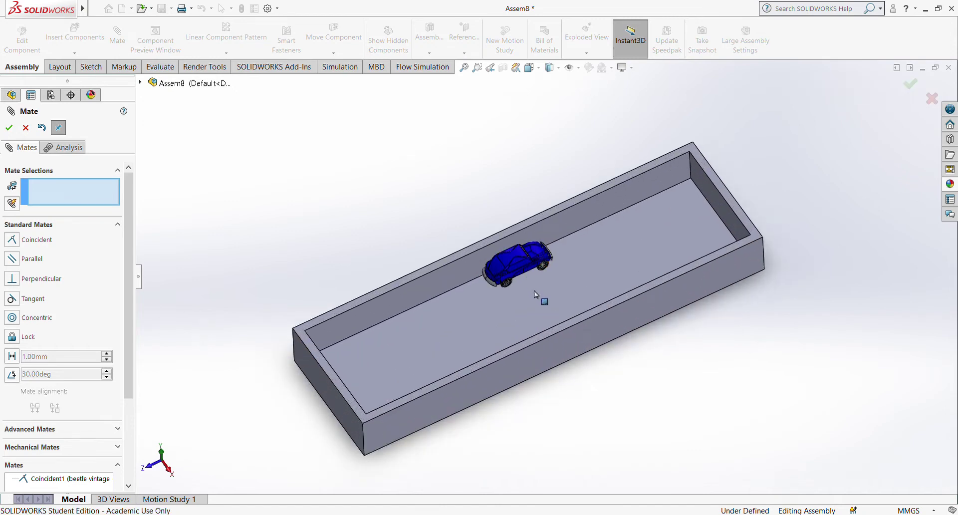
pyautogui.moveTo(543, 339); pyautogui.dragTo(536, 300)
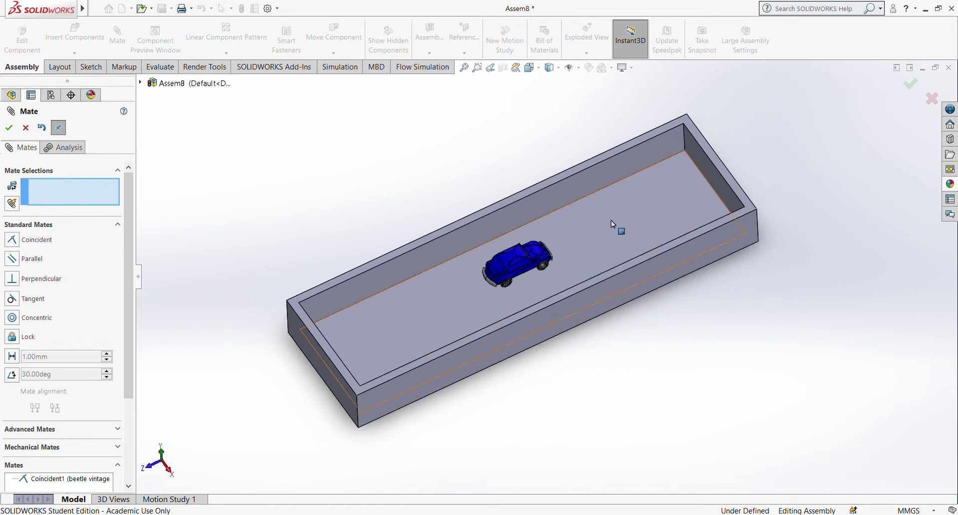
pyautogui.click(26, 127)
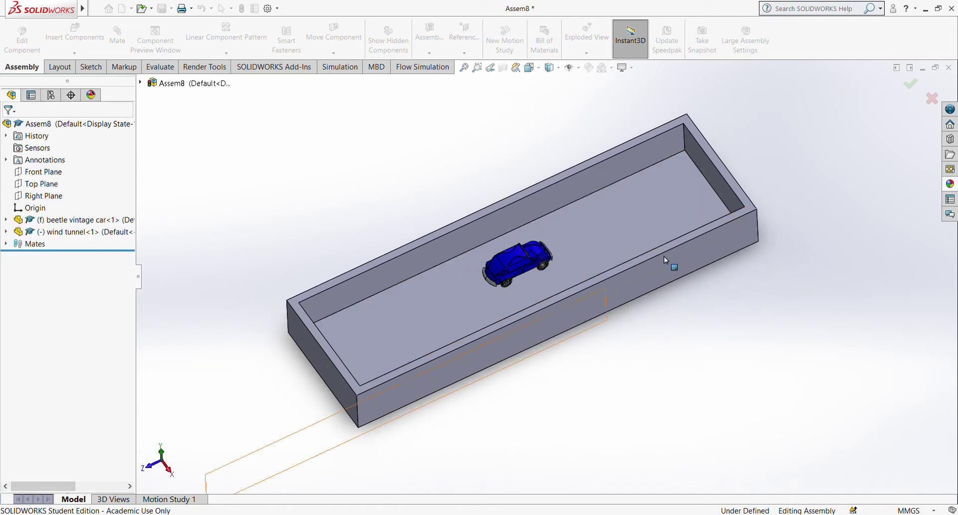
pyautogui.click(637, 223)
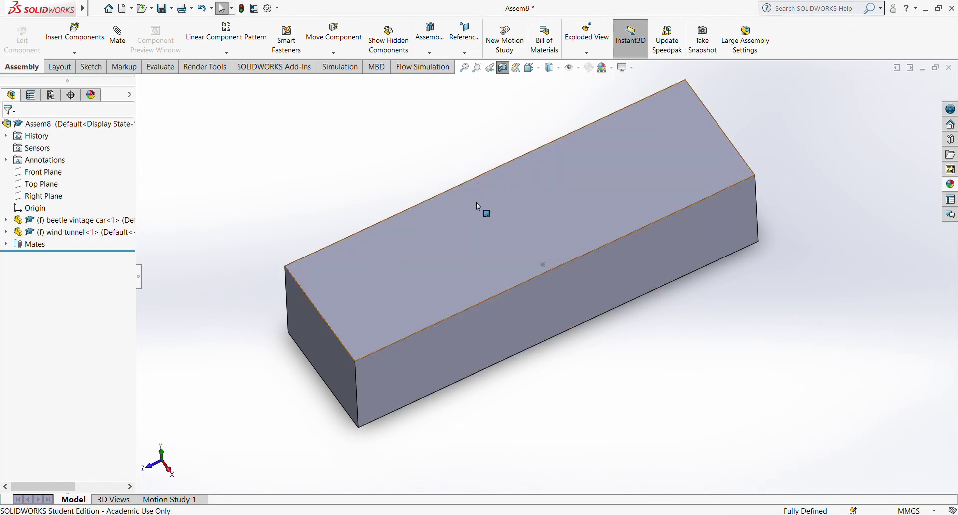
# Section the assembly parallel to the Top Plane with a 5132 mm offset to expose the car inside the tunnel.
pyautogui.scroll(2, 468, 156)
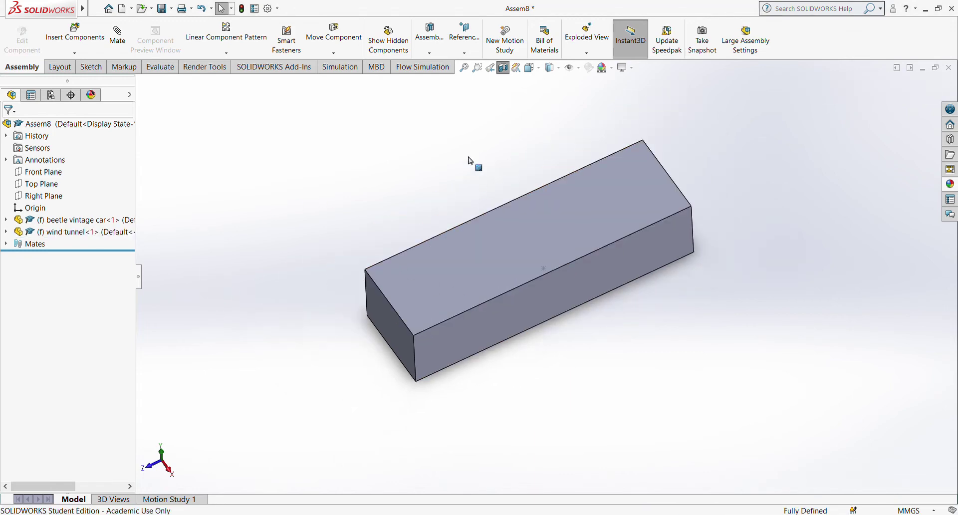
pyautogui.click(503, 68)
pyautogui.moveTo(522, 136); pyautogui.dragTo(527, 226)
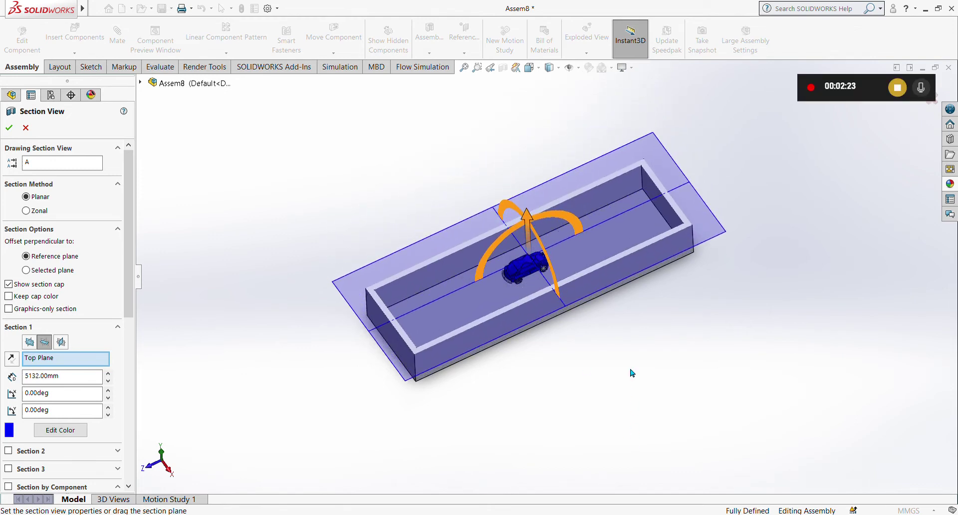
pyautogui.click(9, 127)
# Float the beetle vintage car and shift it across the tunnel floor towards the middle.
pyautogui.scroll(-3, 562, 320)
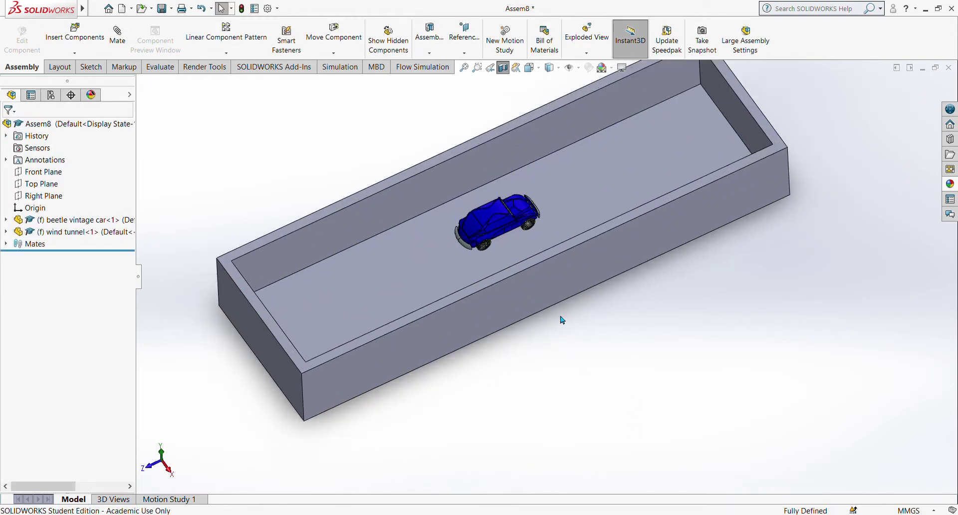
pyautogui.click(484, 212)
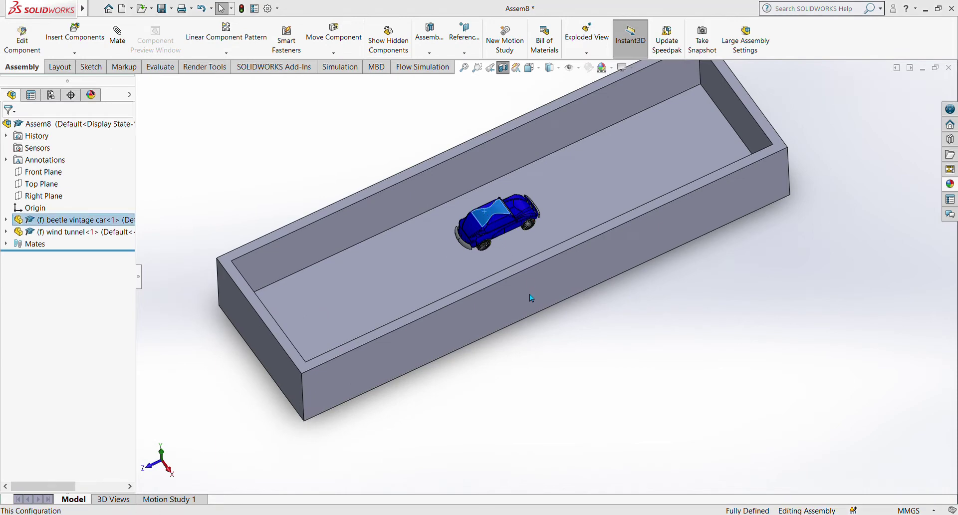
pyautogui.scroll(3, 575, 332)
pyautogui.scroll(-2, 569, 275)
pyautogui.moveTo(482, 233); pyautogui.dragTo(530, 238)
pyautogui.click(625, 320)
pyautogui.scroll(-3, 624, 320)
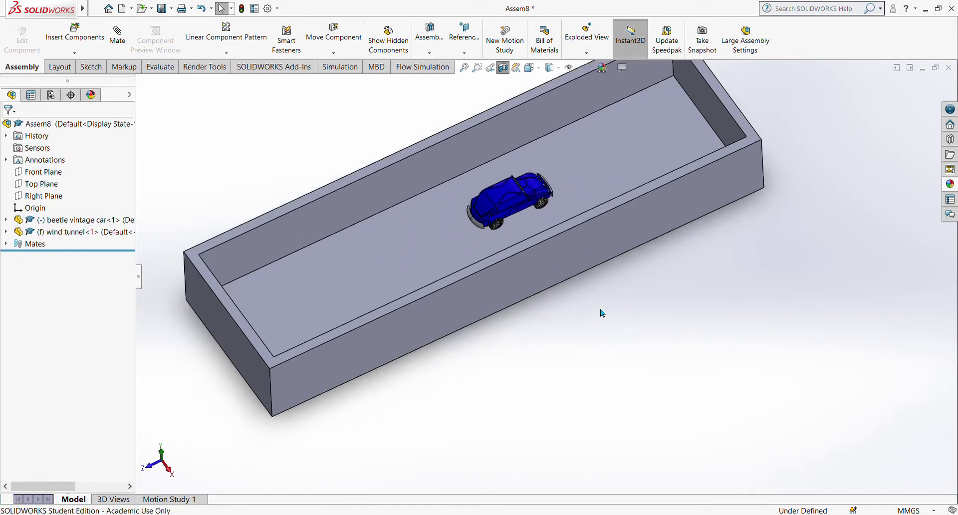
pyautogui.scroll(3, 508, 330)
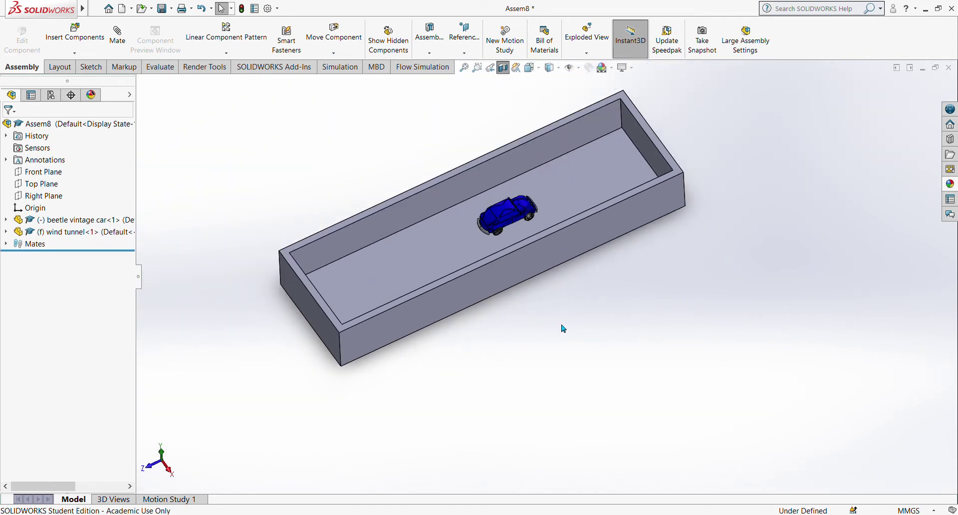
# Start a distance mate between the short straight edge on the car's side and the wind tunnel's long inner side wall.
pyautogui.moveTo(562, 327); pyautogui.dragTo(575, 394, button='middle')
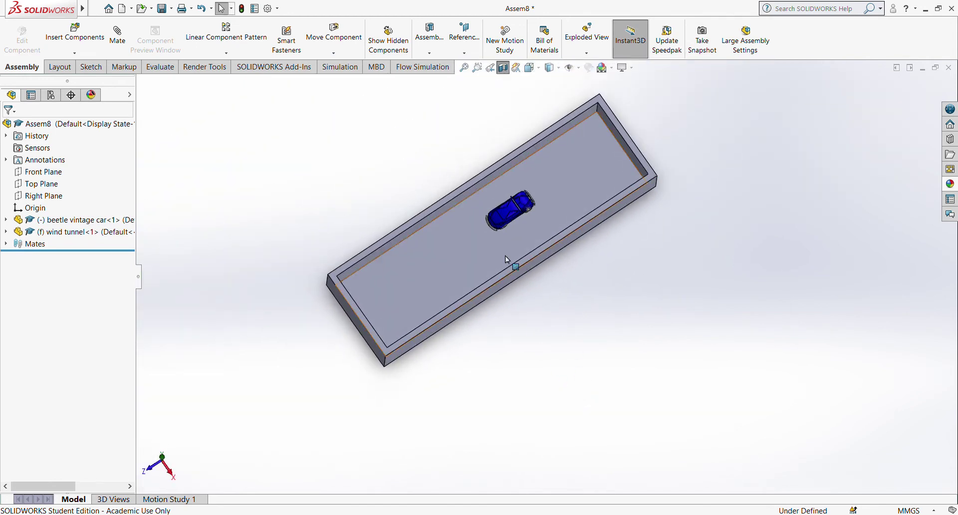
pyautogui.scroll(-3, 594, 282)
pyautogui.scroll(2, 496, 289)
pyautogui.moveTo(477, 284); pyautogui.dragTo(464, 229, button='middle')
pyautogui.scroll(-4, 464, 228)
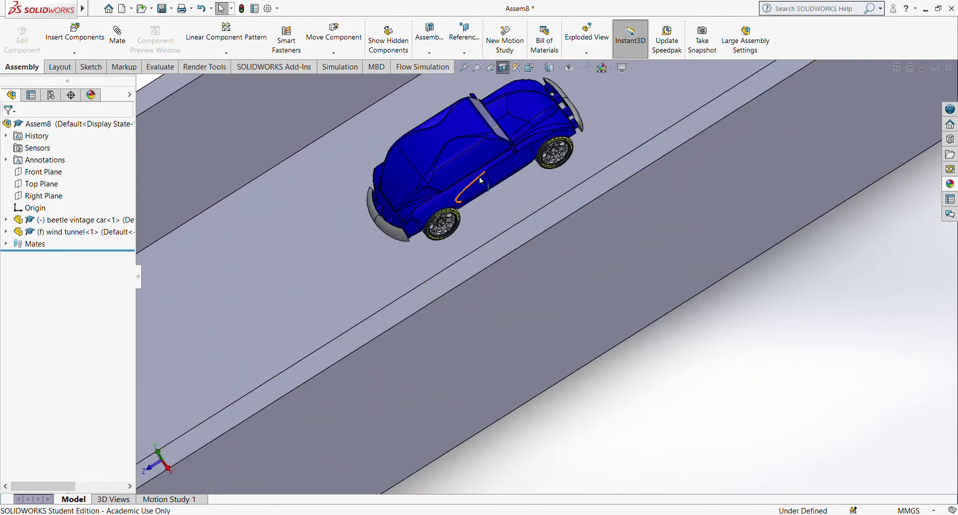
pyautogui.scroll(-5, 441, 281)
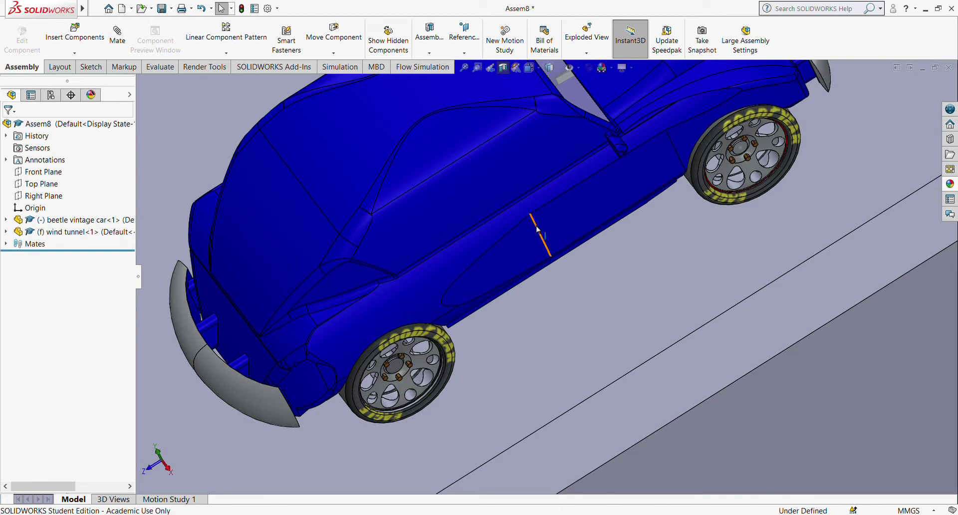
pyautogui.click(117, 36)
pyautogui.click(545, 242)
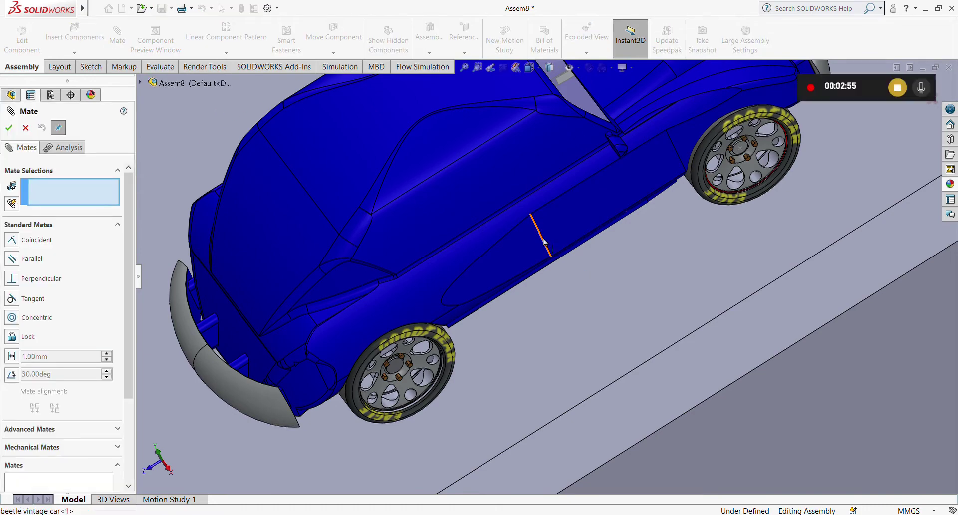
pyautogui.scroll(10, 569, 306)
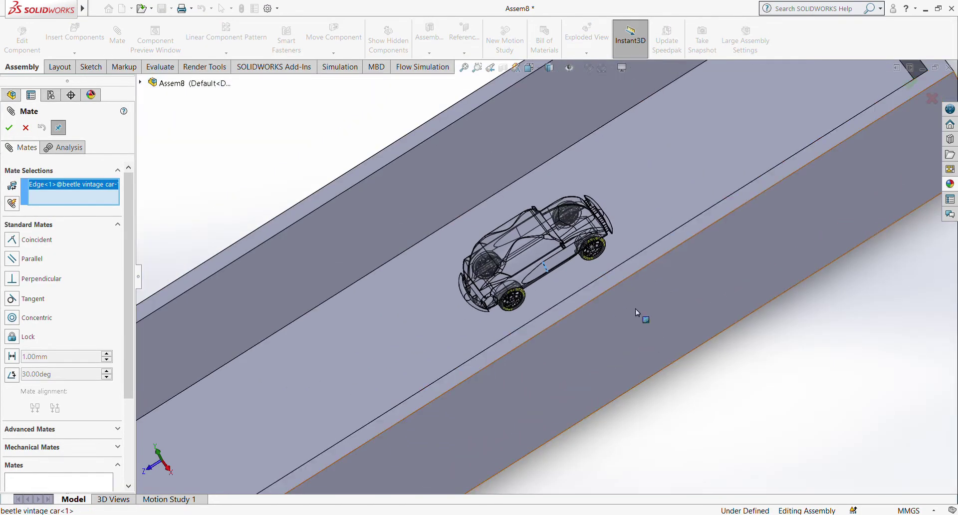
pyautogui.moveTo(684, 361); pyautogui.dragTo(729, 423, button='middle')
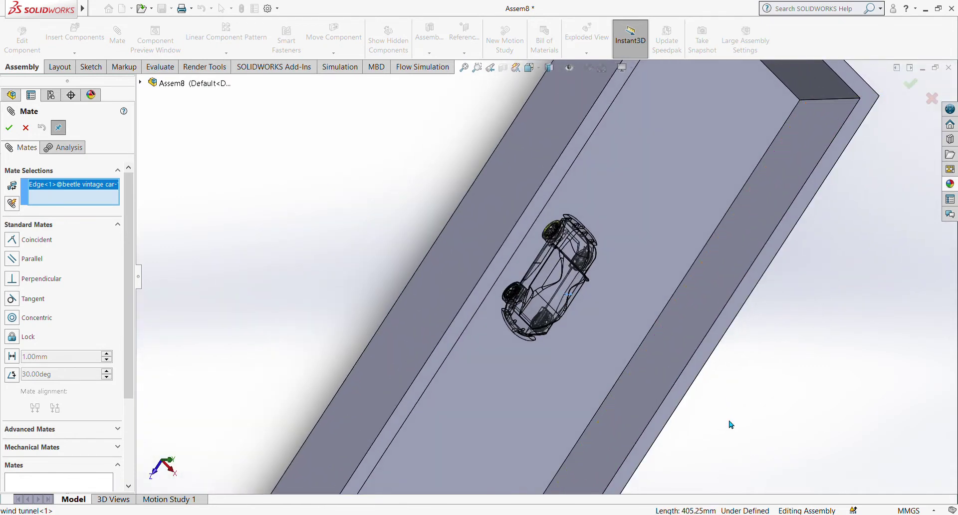
pyautogui.click(679, 360)
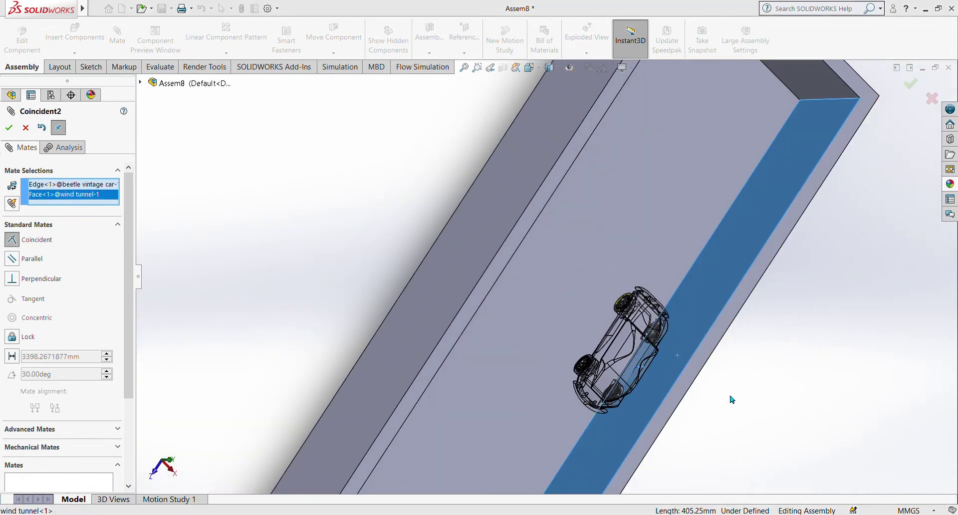
pyautogui.click(743, 389)
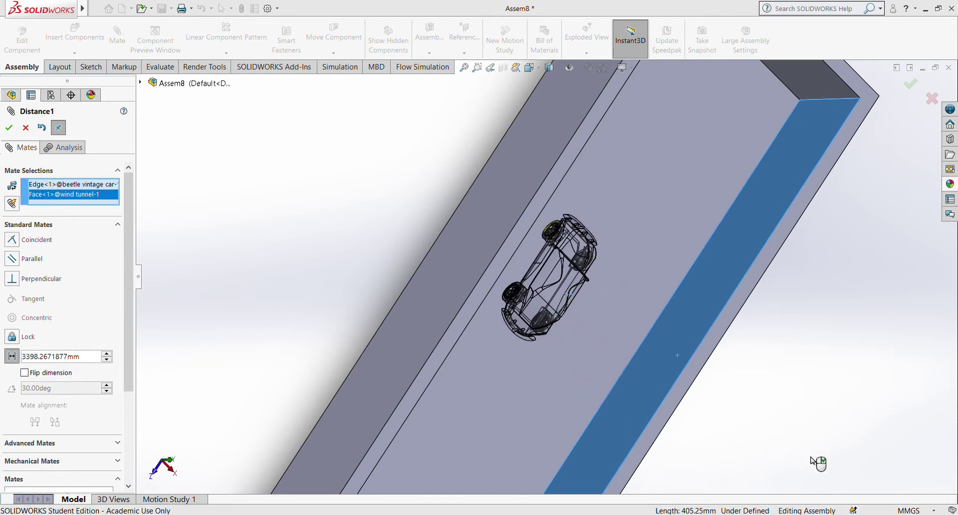
# Set the distance between the car's side edge and the tunnel side wall to 2750 mm and accept the mate.
pyautogui.moveTo(807, 444); pyautogui.dragTo(791, 391, button='middle')
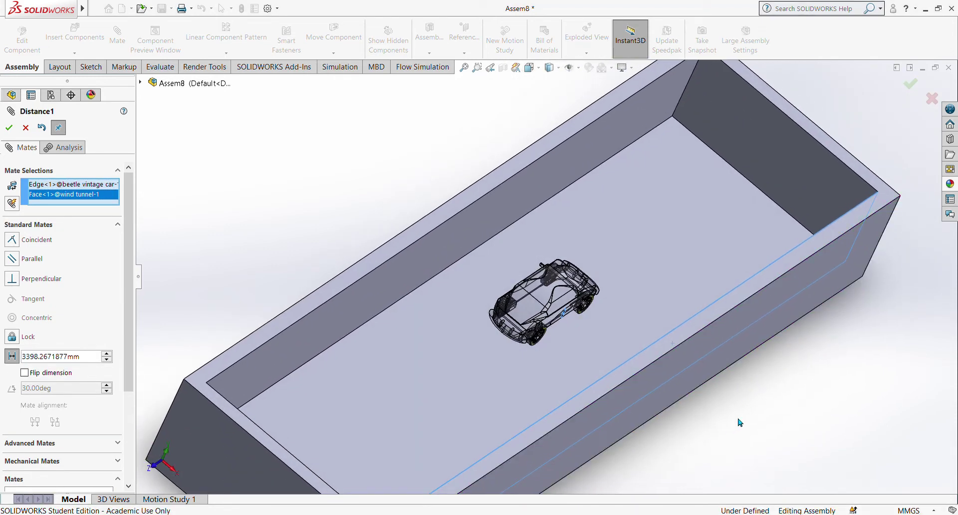
pyautogui.moveTo(729, 438); pyautogui.dragTo(739, 475, button='middle')
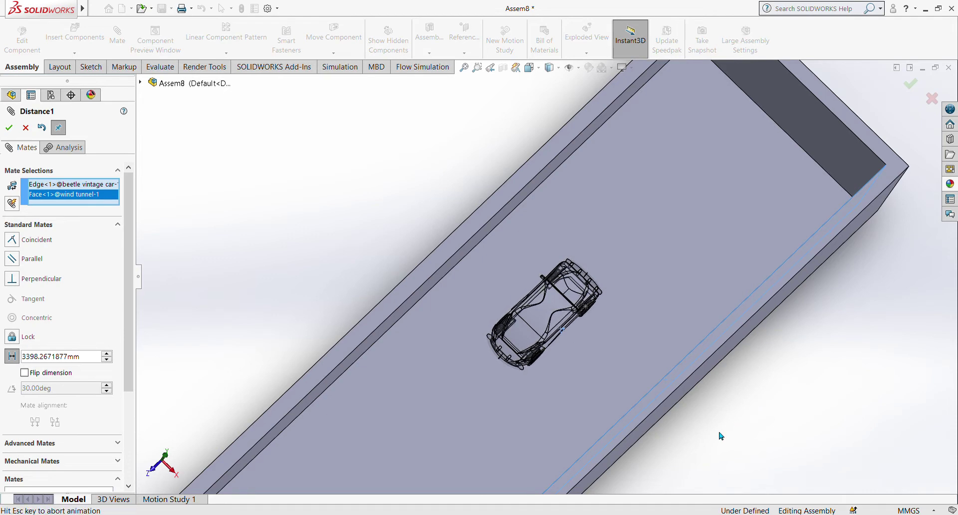
pyautogui.write('1')
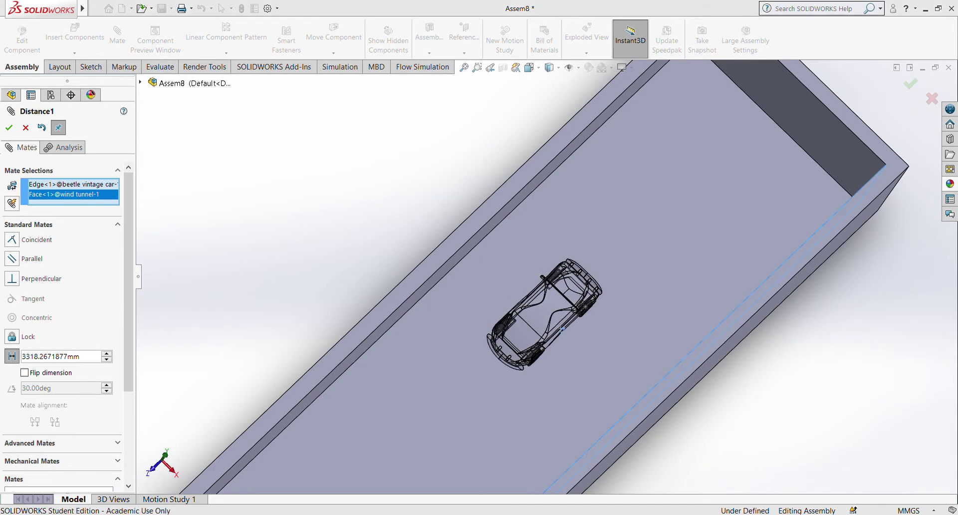
pyautogui.write('2500')
pyautogui.press('Return')
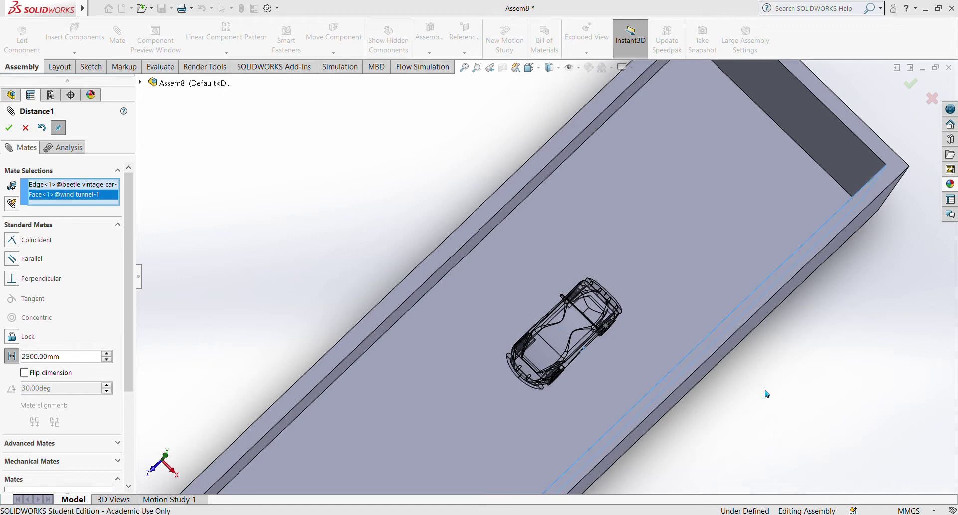
pyautogui.moveTo(822, 430)
pyautogui.mouseDown(button='middle')
pyautogui.moveTo(828, 414)
pyautogui.moveTo(845, 410)
pyautogui.moveTo(832, 391)
pyautogui.moveTo(847, 412)
pyautogui.moveTo(831, 422)
pyautogui.mouseUp(button='middle')
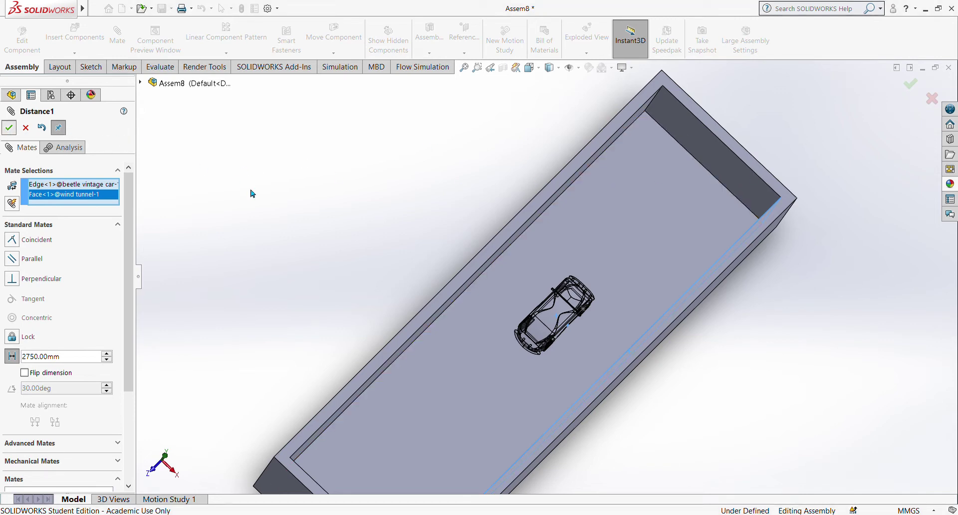
pyautogui.press('Return')
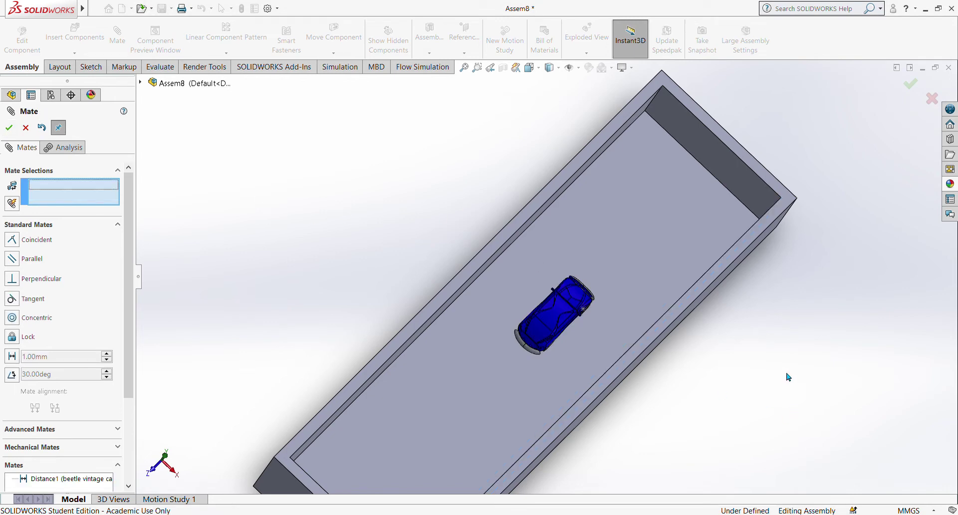
# Start a distance mate between the wind tunnel's inner end wall ahead of the car and a vertex at the car's front.
pyautogui.click(714, 160)
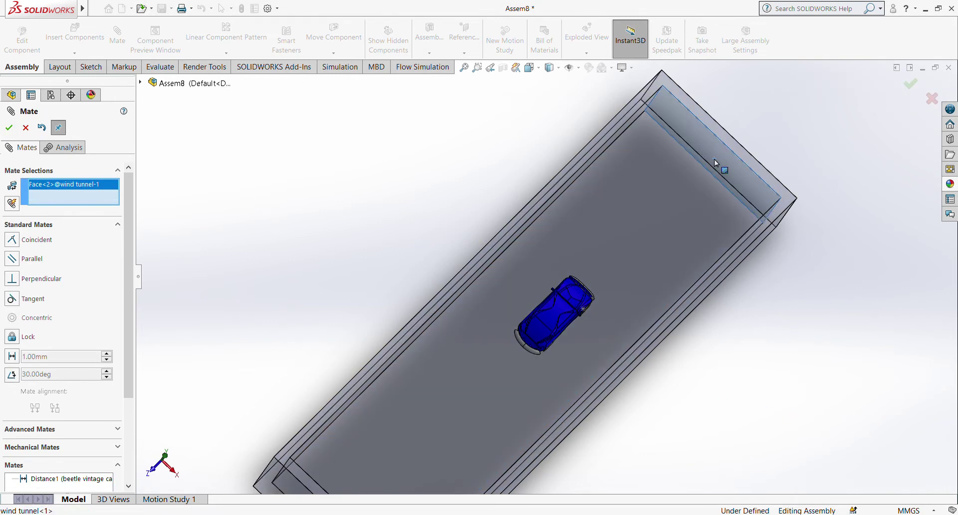
pyautogui.moveTo(742, 385); pyautogui.dragTo(553, 253, button='middle')
pyautogui.scroll(-5, 554, 267)
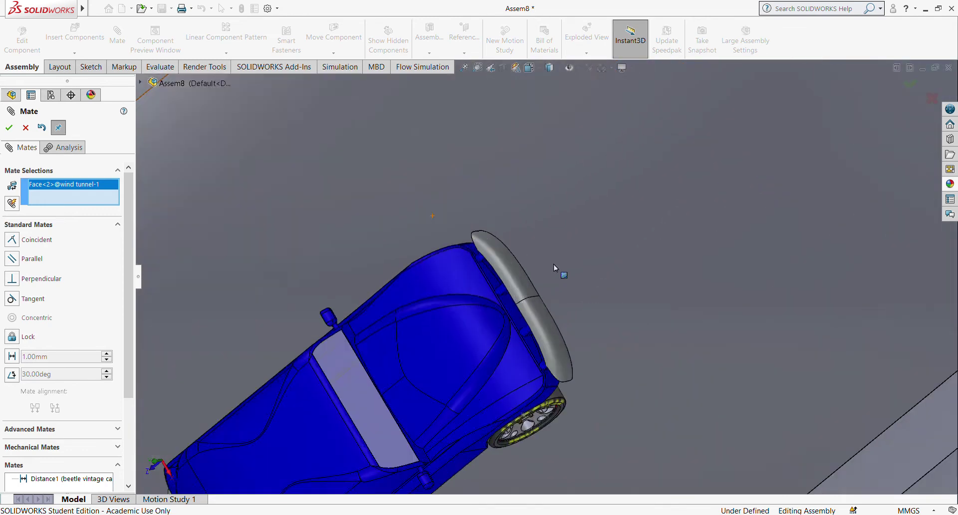
pyautogui.scroll(-3, 553, 267)
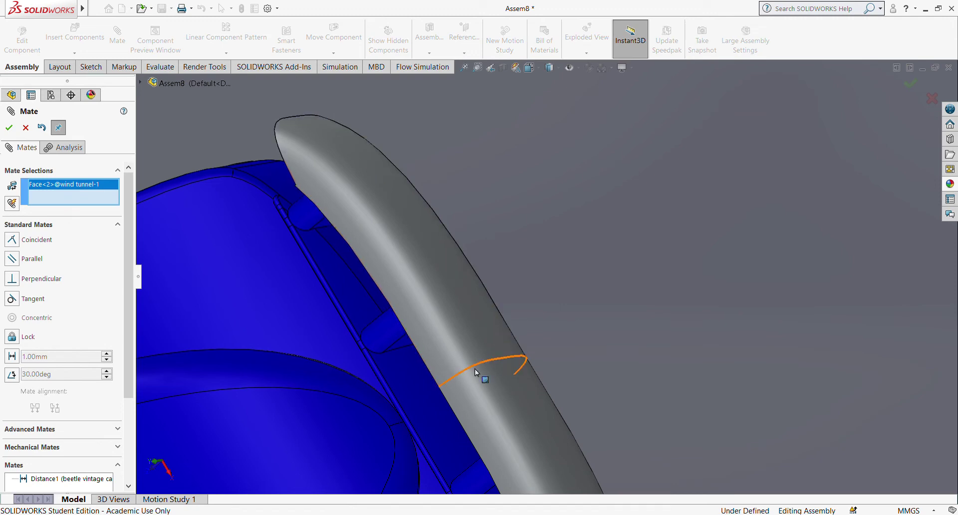
pyautogui.click(404, 423)
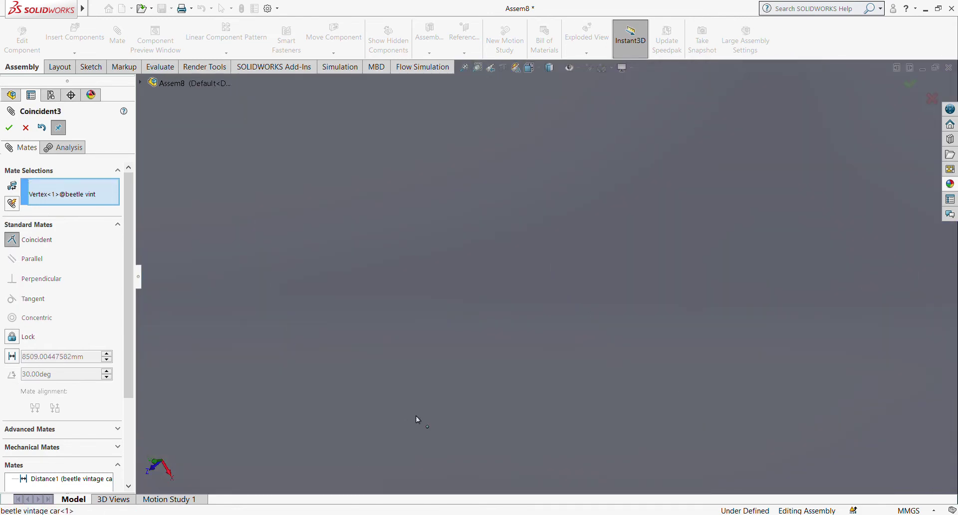
pyautogui.click(366, 432)
pyautogui.scroll(5, 497, 377)
pyautogui.scroll(6, 522, 373)
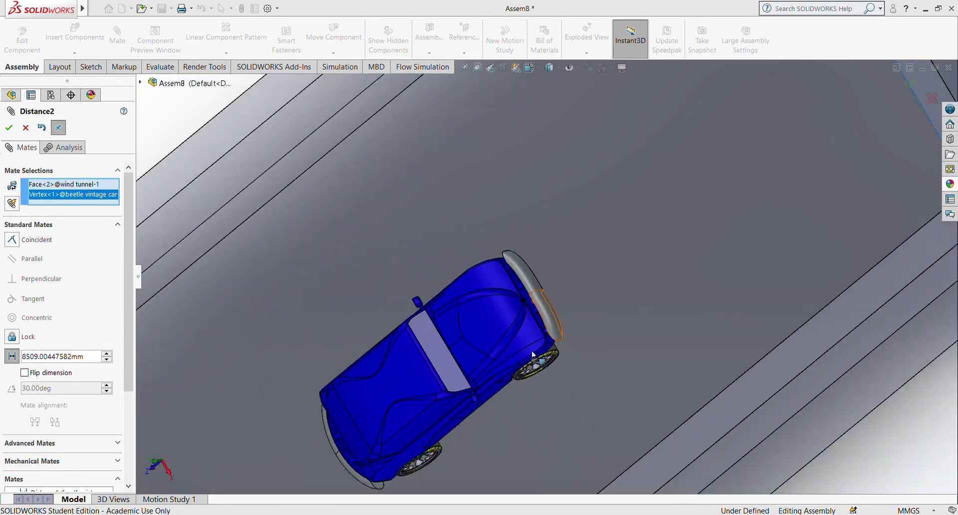
pyautogui.moveTo(711, 415); pyautogui.dragTo(768, 283, button='middle')
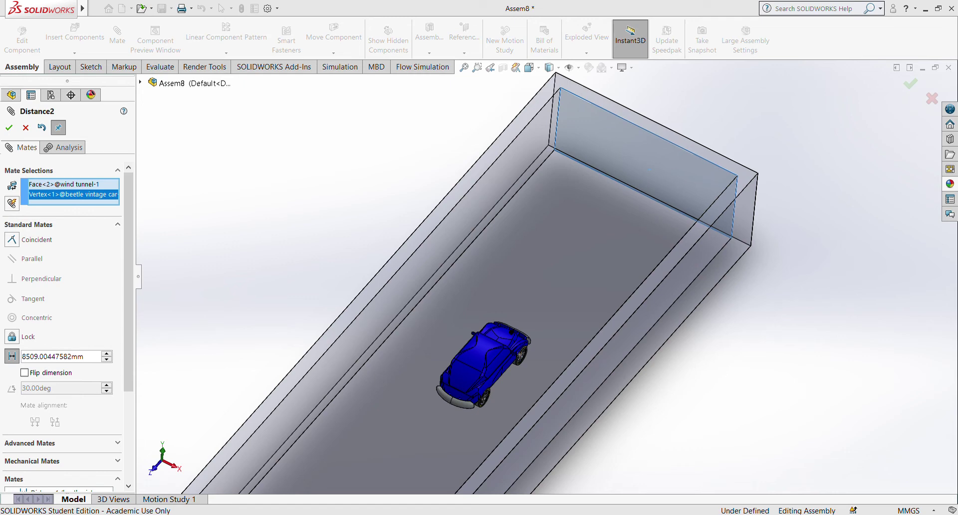
# Set the distance from the tunnel's end wall to the car's front vertex to 5000 mm and accept the mate.
pyautogui.write('5000')
pyautogui.press('Return')
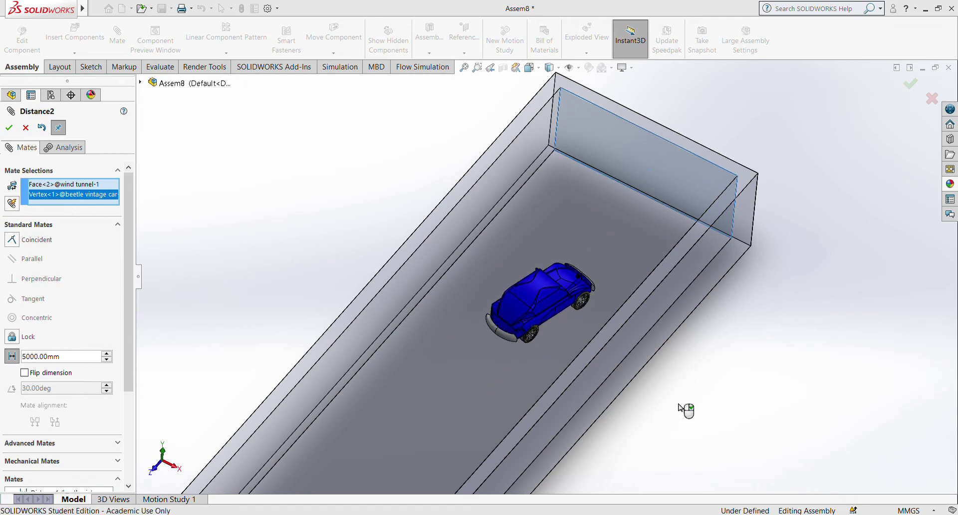
pyautogui.scroll(5, 656, 361)
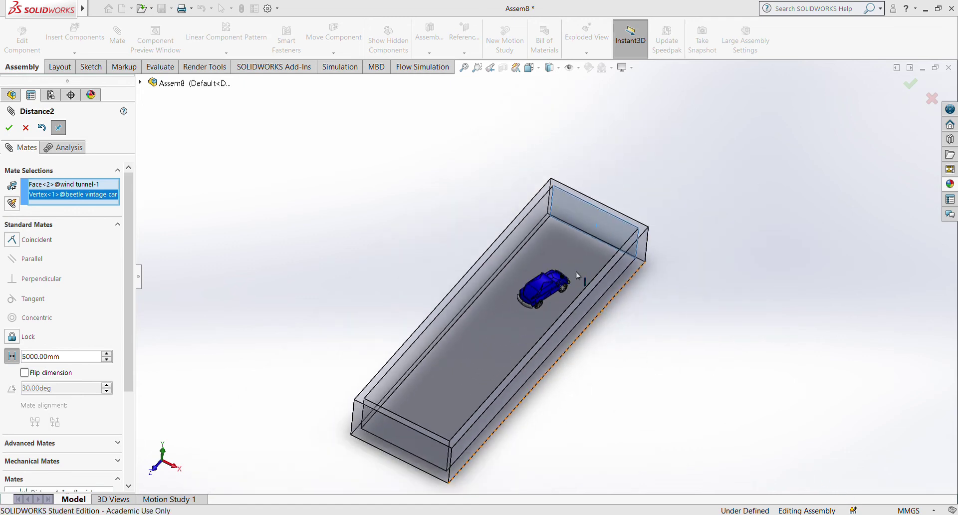
pyautogui.scroll(-8, 577, 275)
pyautogui.scroll(4, 748, 331)
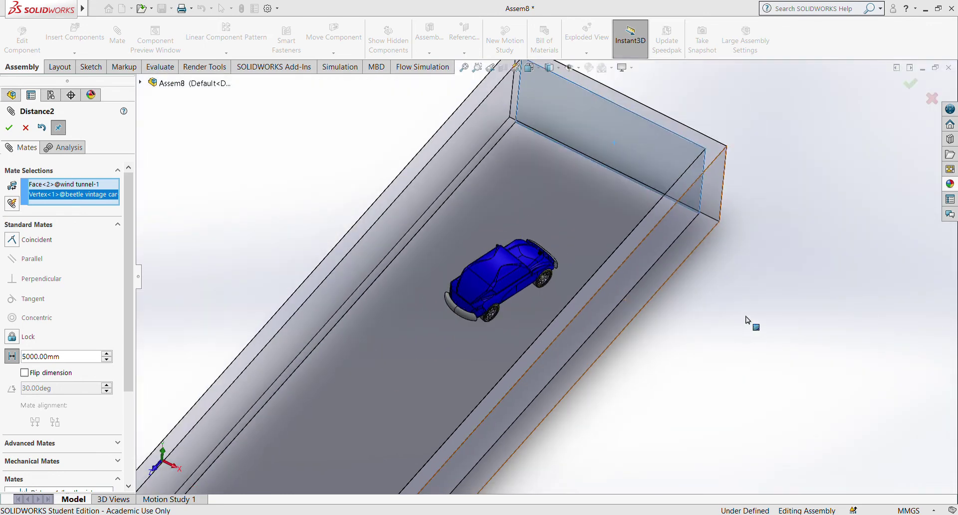
pyautogui.moveTo(743, 320); pyautogui.dragTo(549, 165, button='middle')
pyautogui.press('f')
pyautogui.scroll(-3, 568, 250)
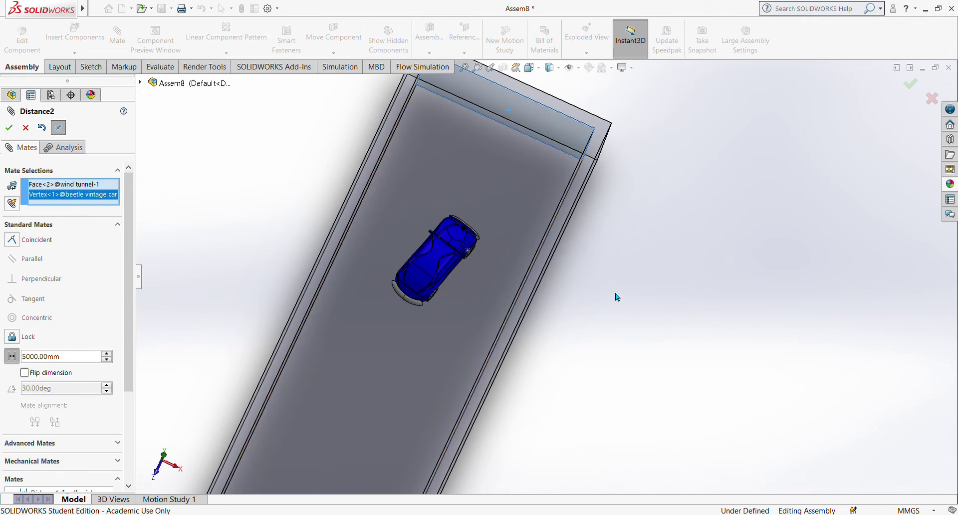
pyautogui.moveTo(618, 297); pyautogui.dragTo(593, 252, button='middle')
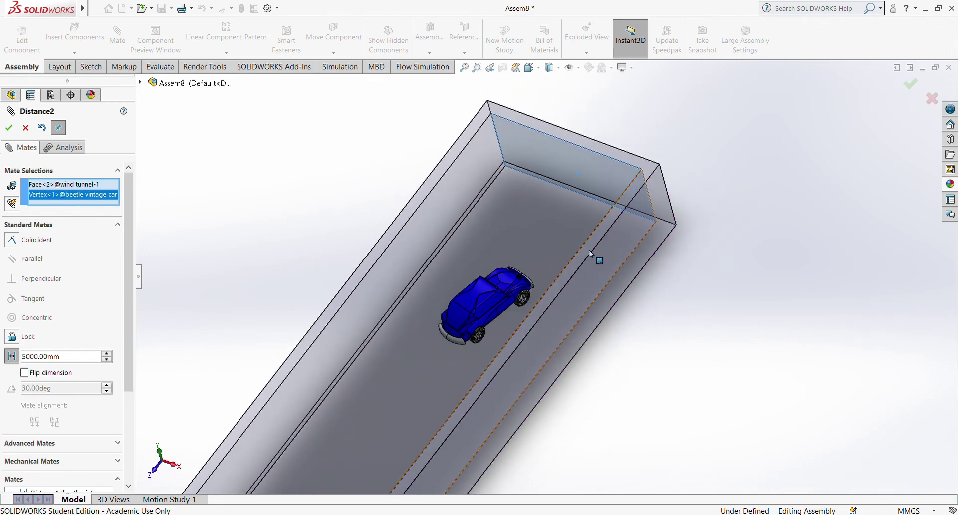
pyautogui.scroll(-6, 509, 324)
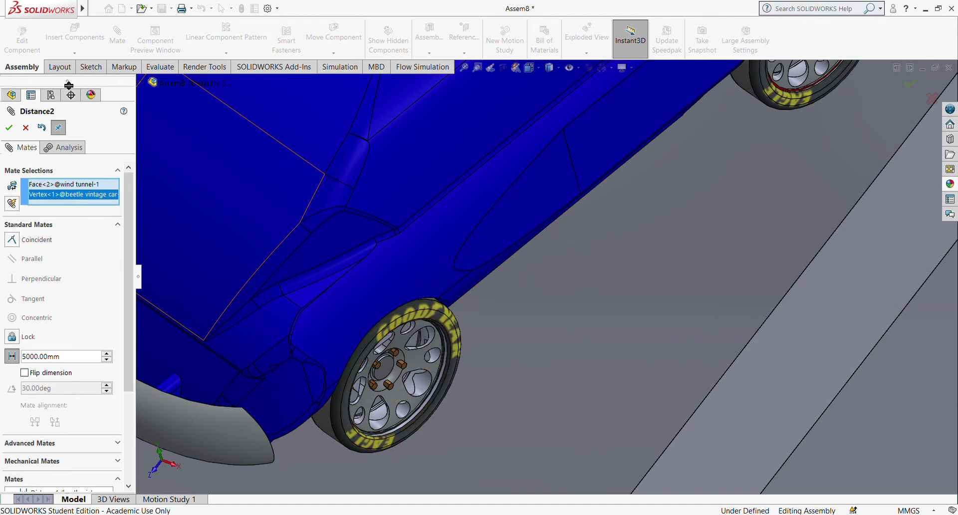
pyautogui.click(8, 128)
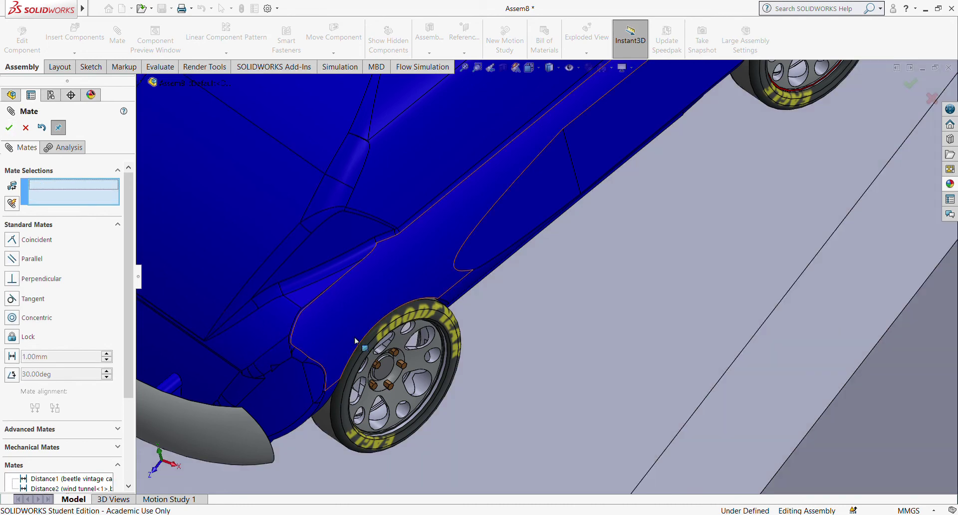
# Add a parallel mate between the outer side face of the car's rear tyre and the wind tunnel's long inner side wall.
pyautogui.click(384, 333)
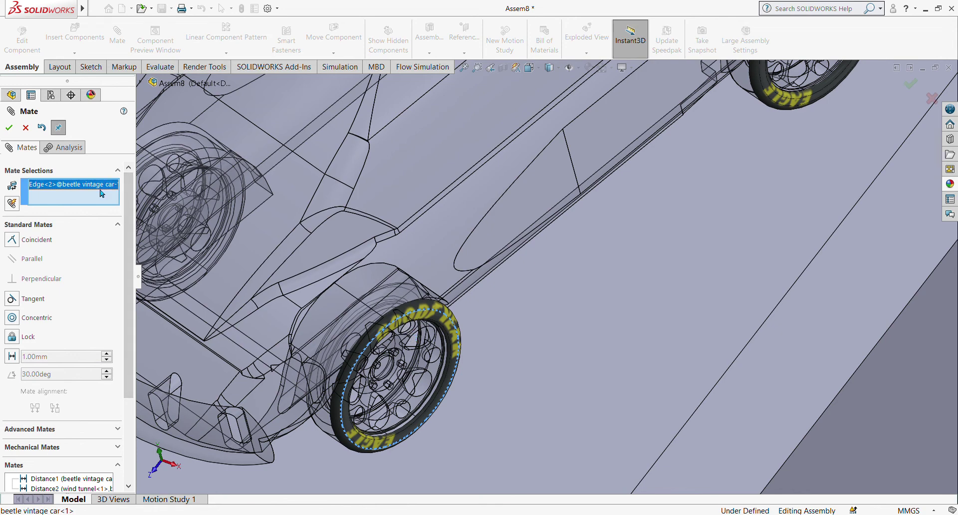
pyautogui.click(125, 202)
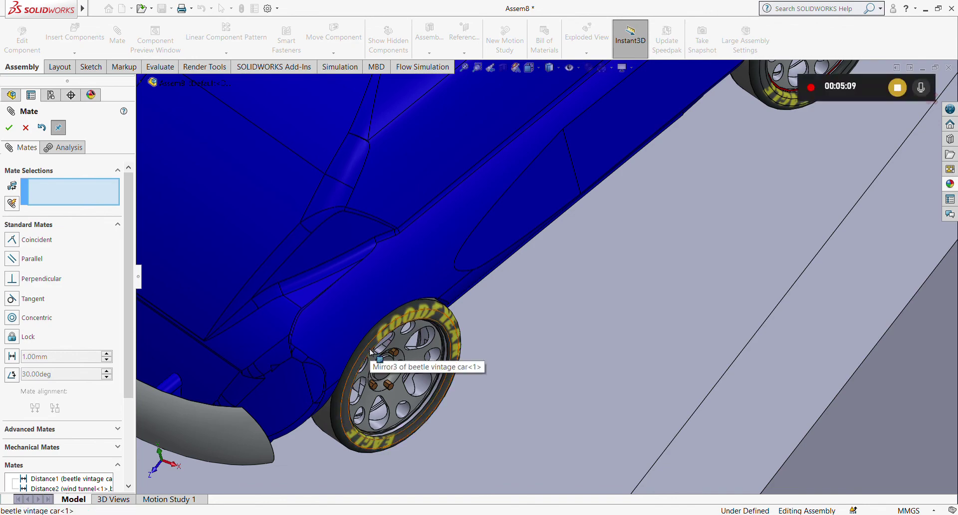
pyautogui.click(370, 351)
pyautogui.scroll(10, 628, 381)
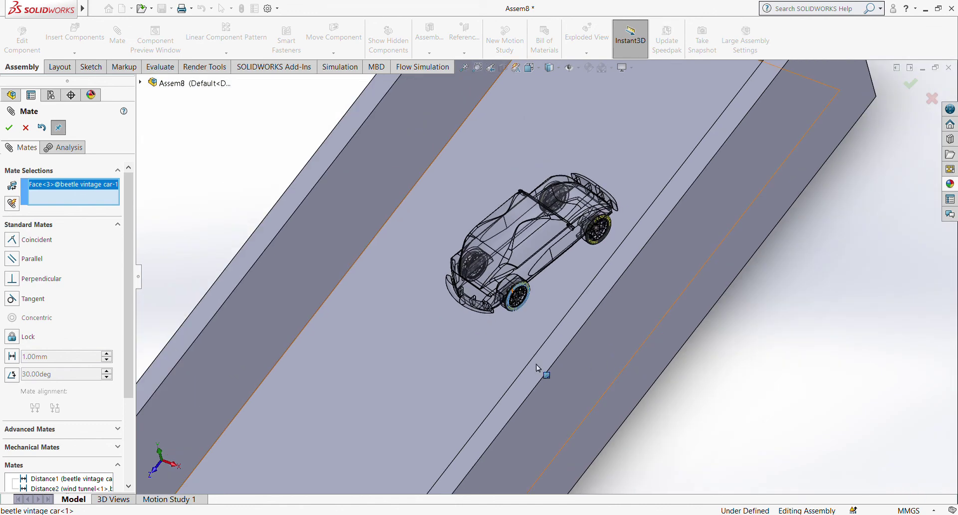
pyautogui.click(372, 185)
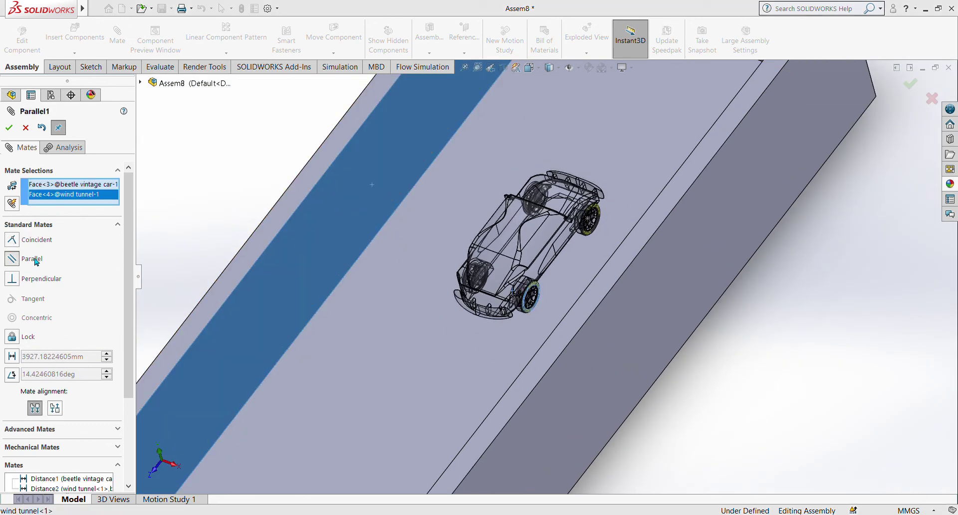
pyautogui.click(340, 171)
pyautogui.scroll(4, 683, 358)
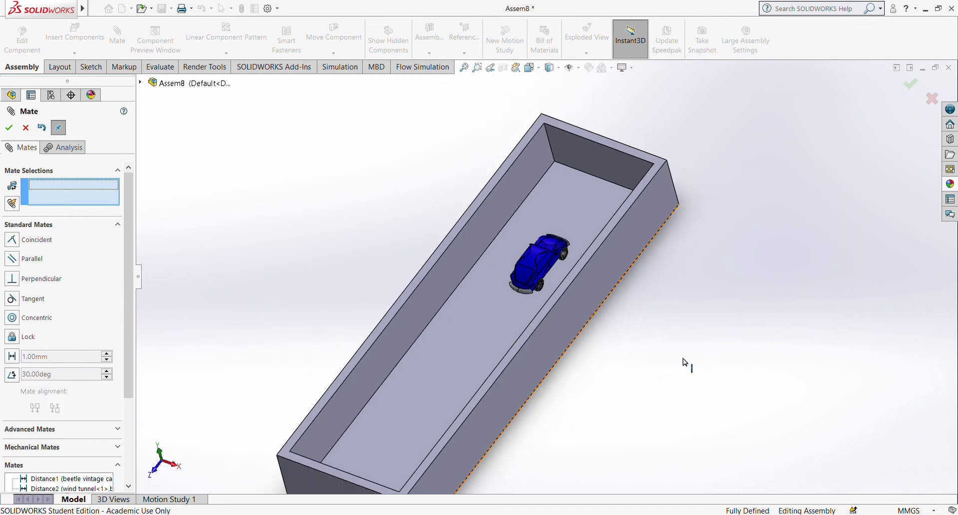
pyautogui.moveTo(683, 360); pyautogui.dragTo(719, 323, button='middle')
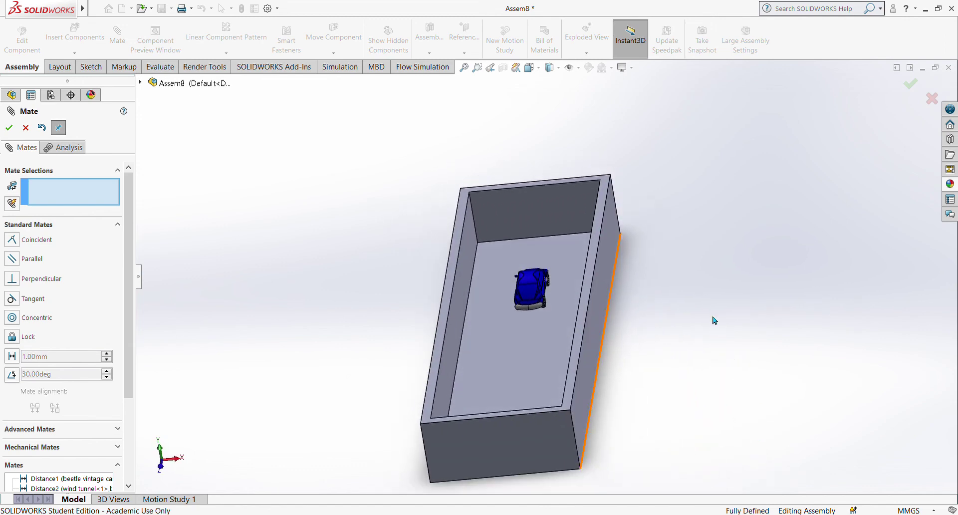